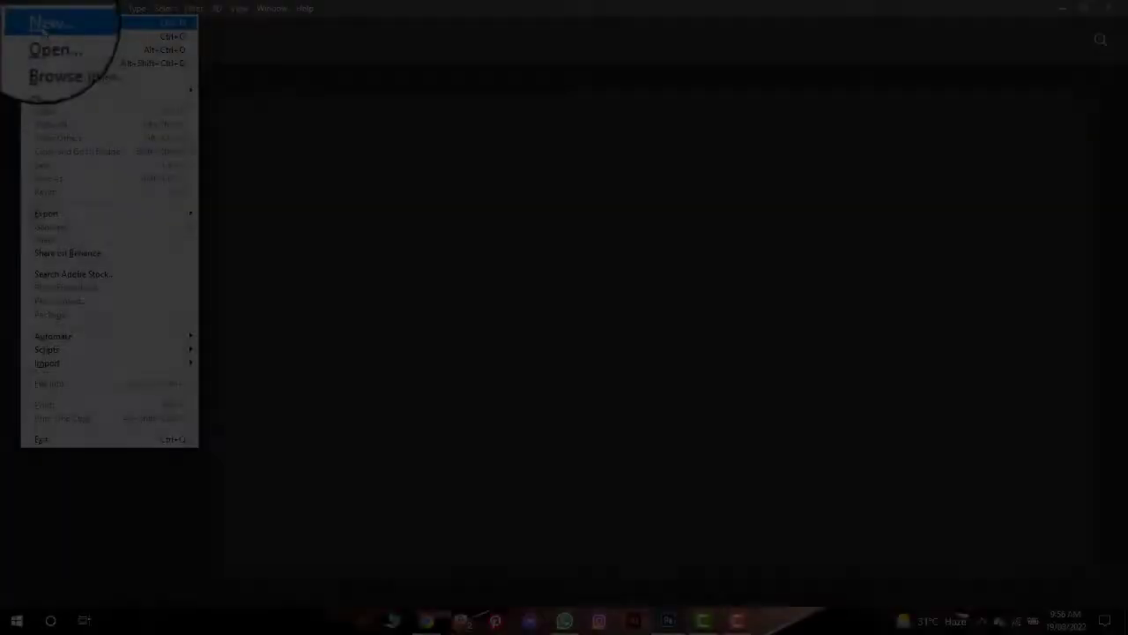
Step: Open the RAILWAYSROAD ADVENTURES logo JPG
left_click(40, 44)
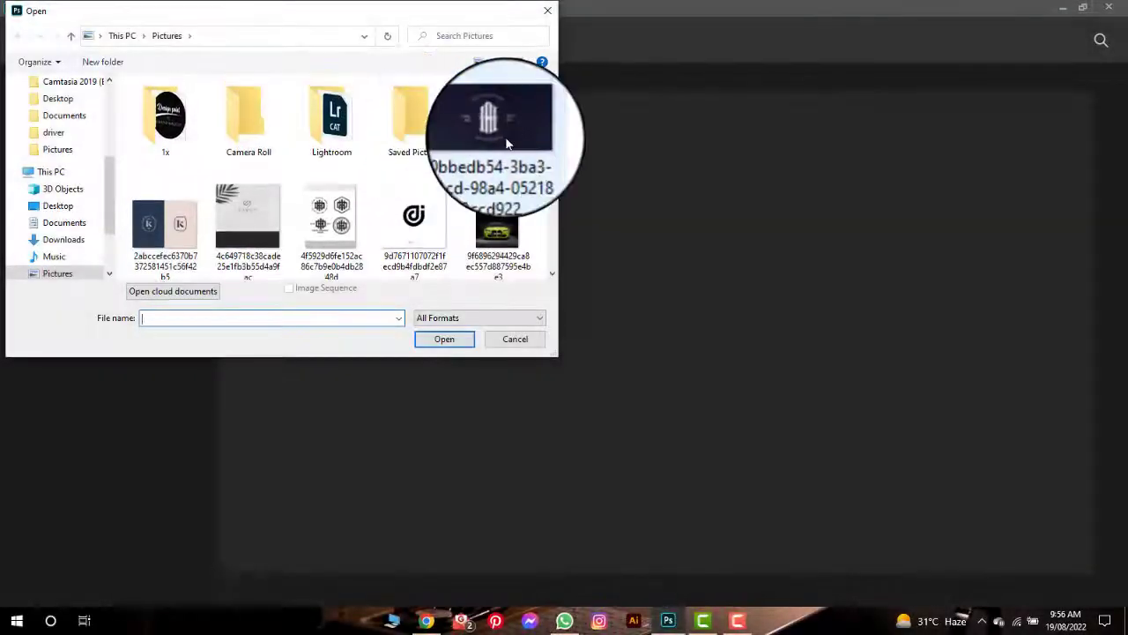
left_click(497, 131)
left_click(450, 339)
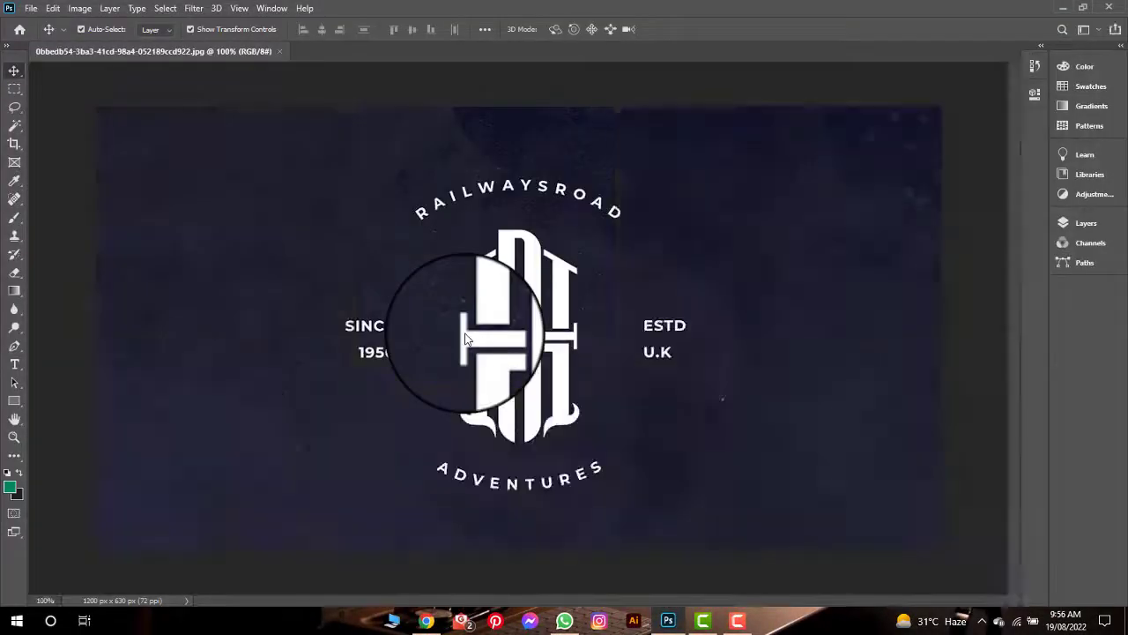
Step: Resample the logo to 300 ppi, making it 5000 × 2625 px
left_click(80, 8)
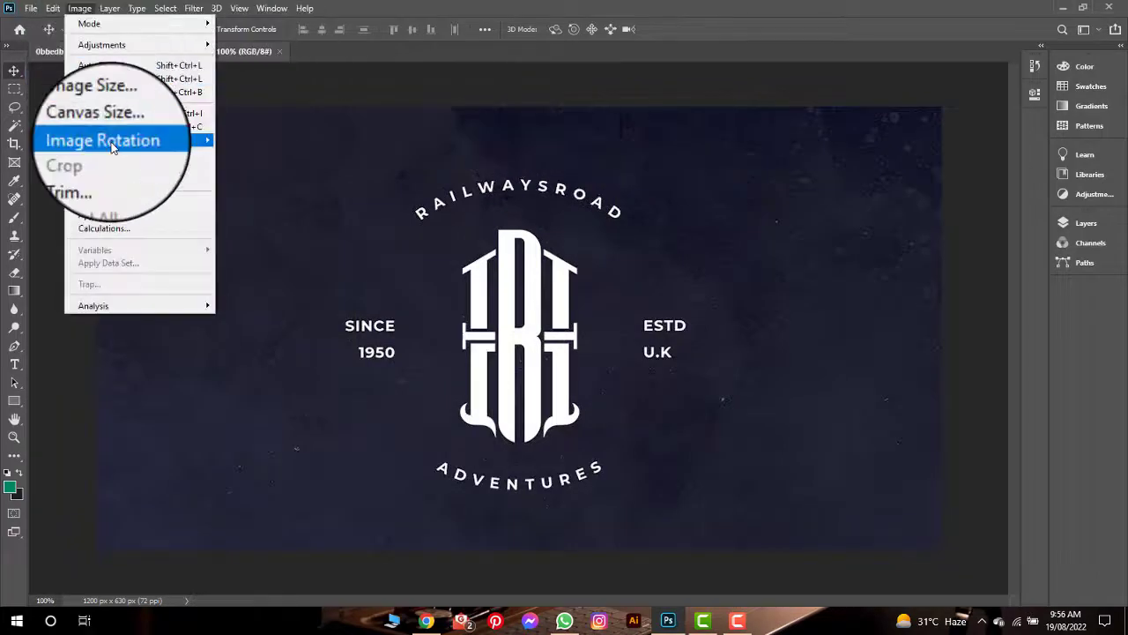
left_click(102, 113)
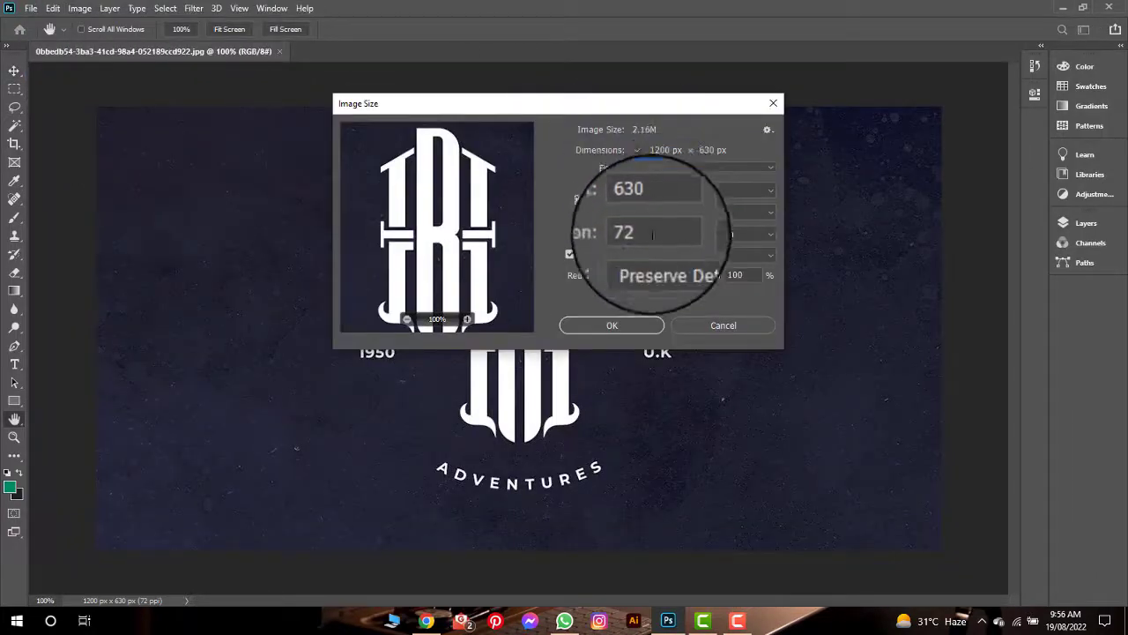
double_click(631, 233)
type("00")
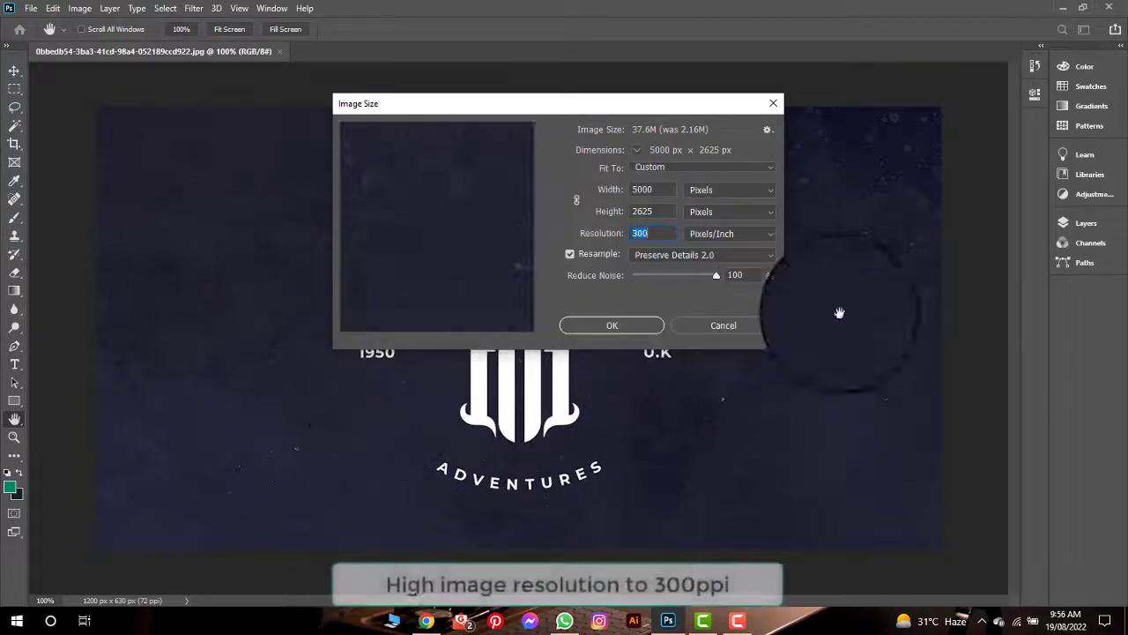
left_click(612, 326)
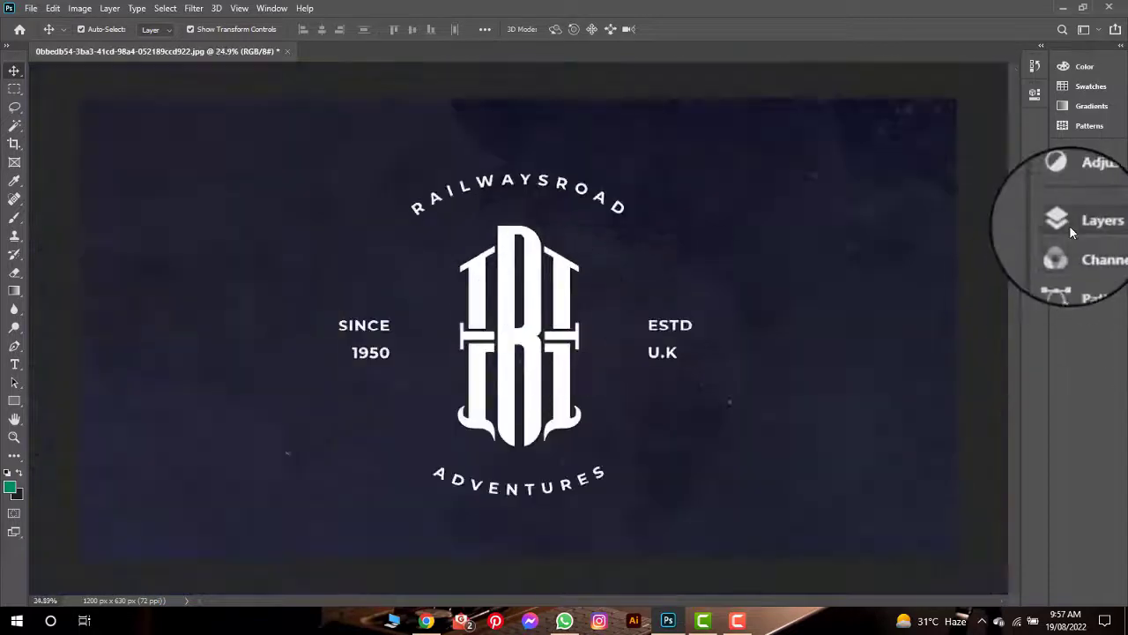
Step: Add a Levels adjustment layer with input levels 66, 0.28, 255 to darken the background
left_click(1070, 225)
left_click(968, 393)
left_click(968, 205)
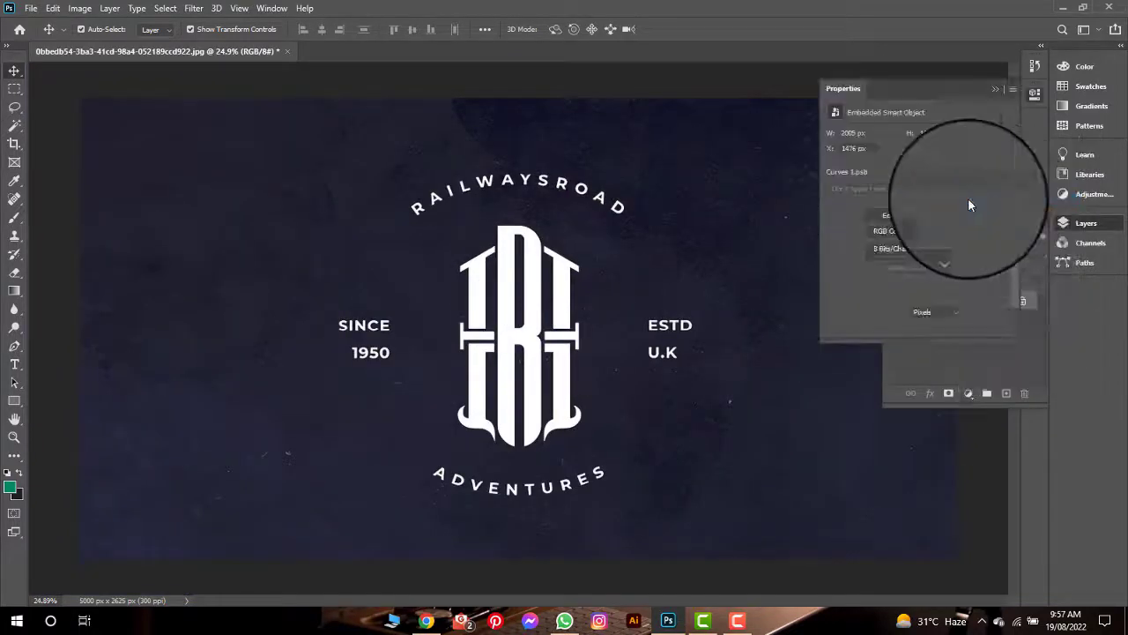
left_click_drag(848, 238, 890, 234)
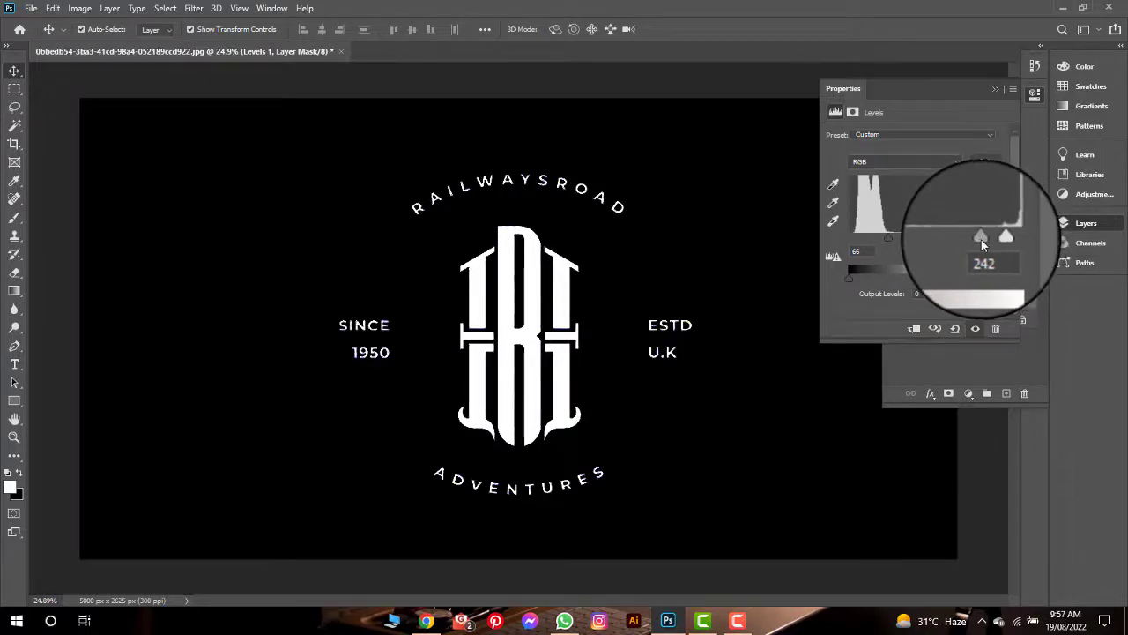
left_click_drag(974, 240, 1010, 244)
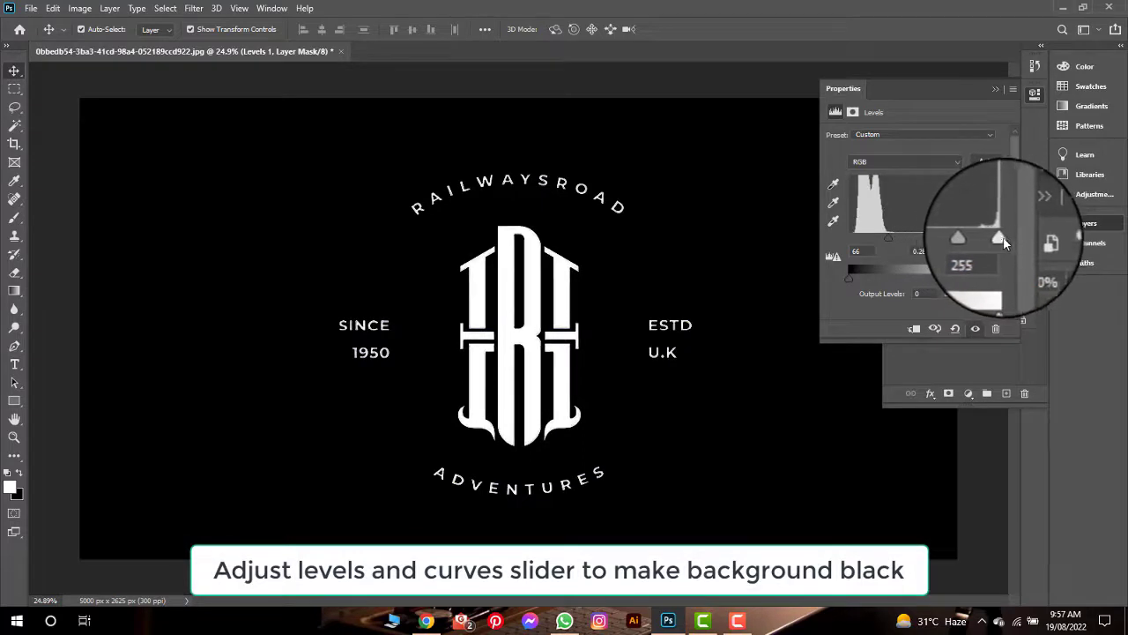
left_click(993, 88)
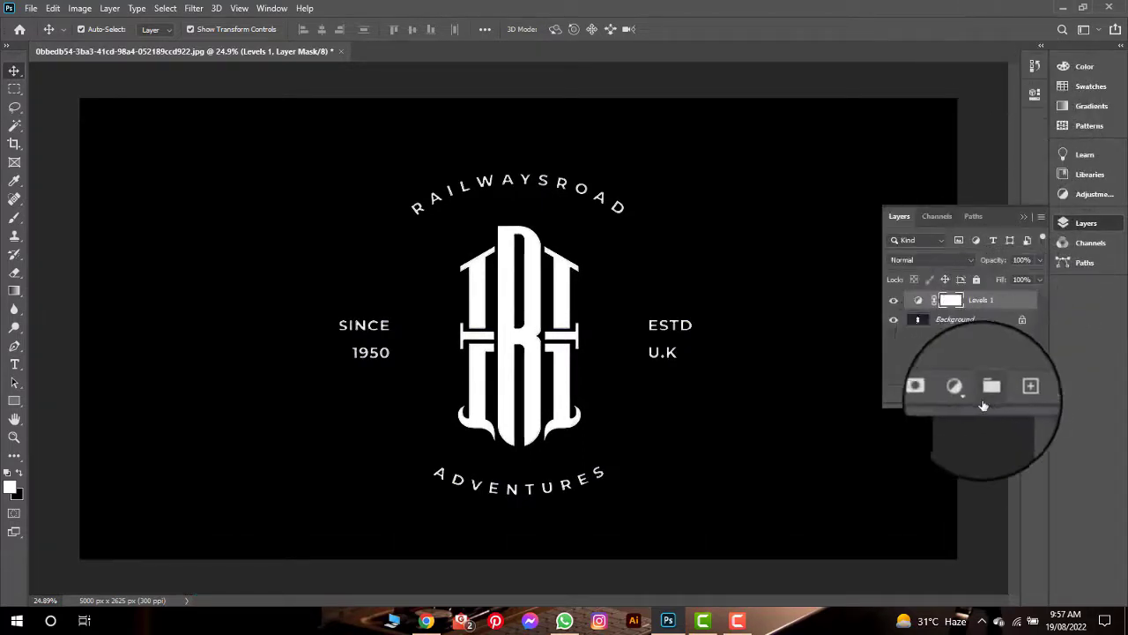
Step: Add a Curves adjustment layer that clips the blacks, and unlock the Background layer
left_click(968, 393)
left_click(984, 225)
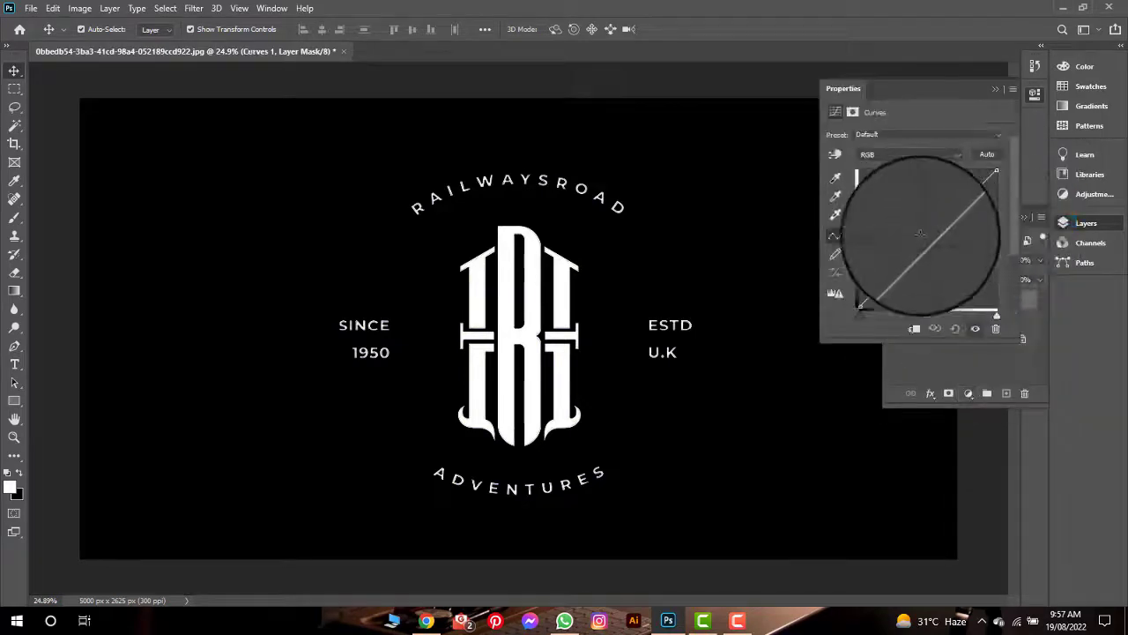
left_click_drag(858, 315, 897, 314)
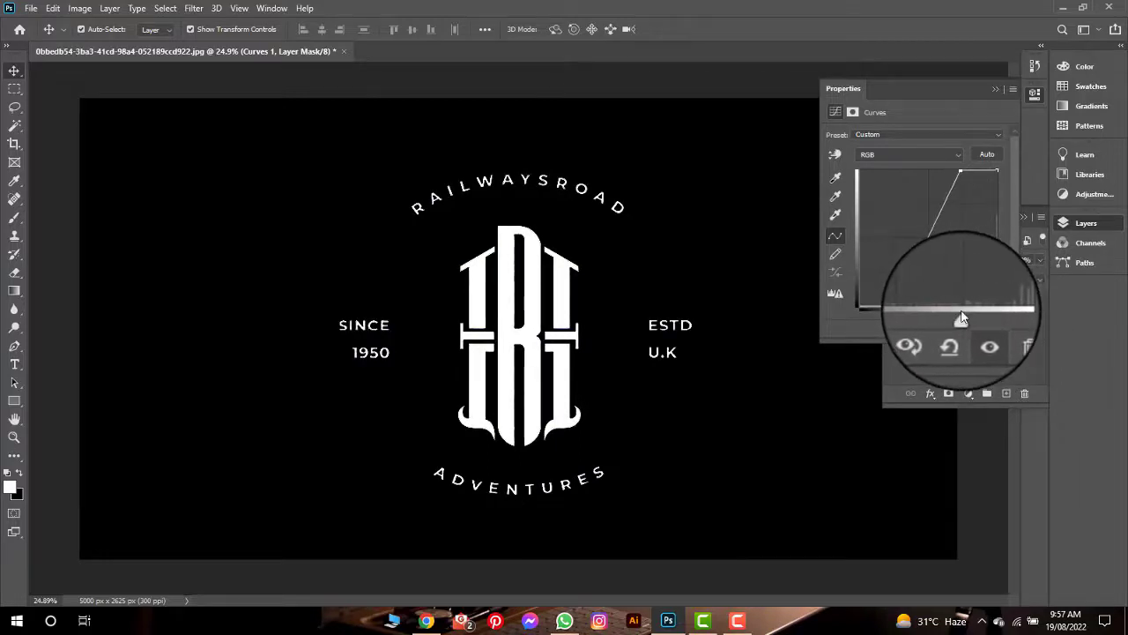
left_click(996, 89)
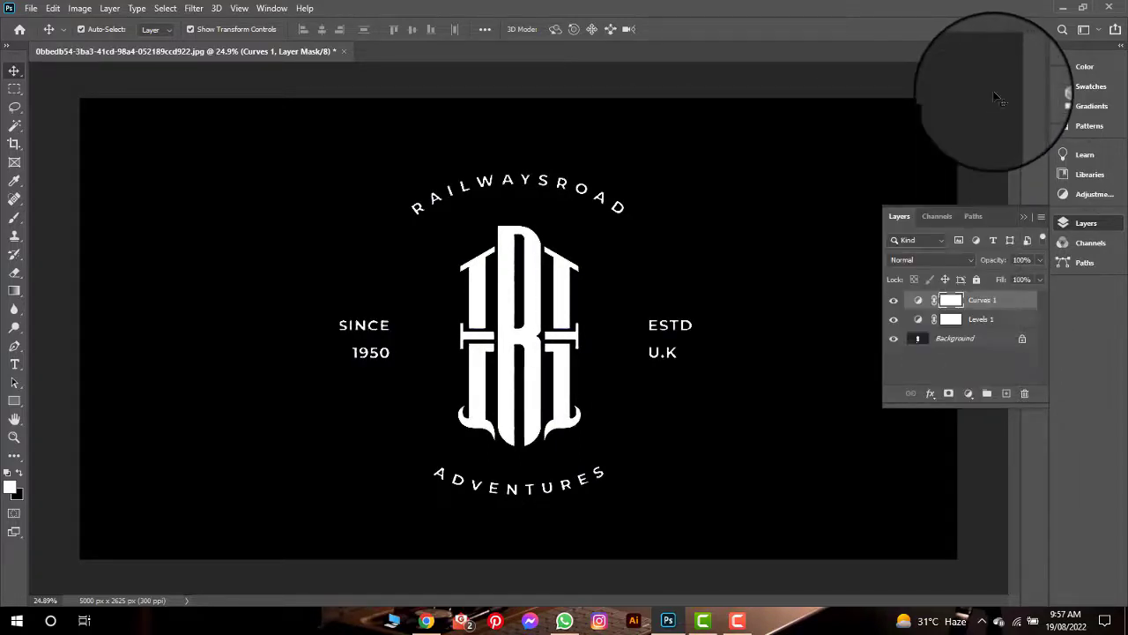
left_click(1024, 340)
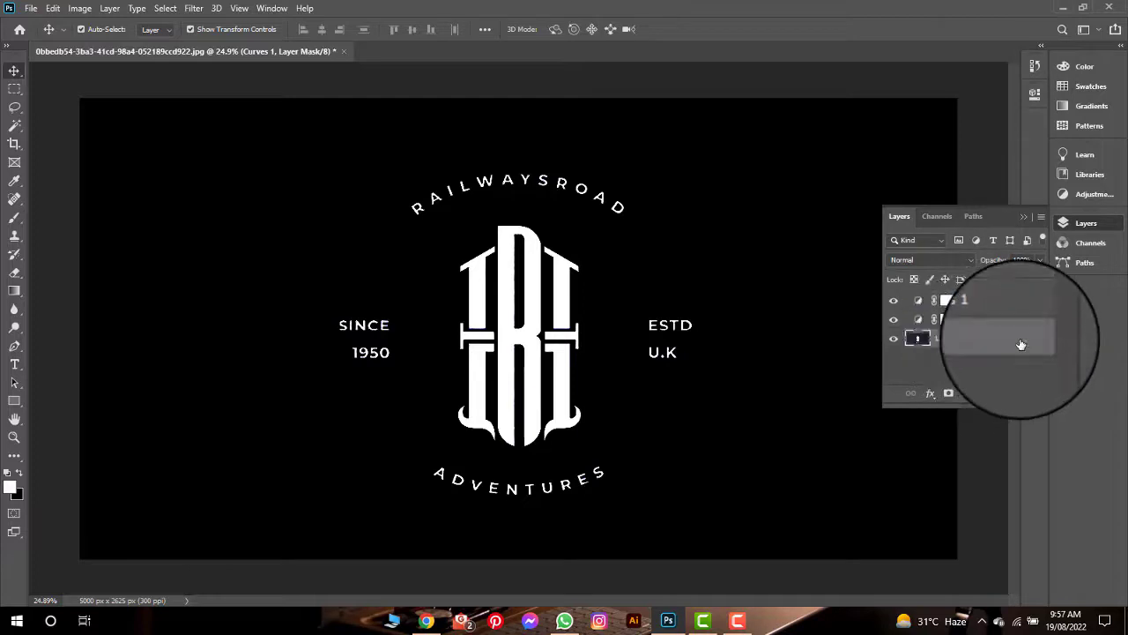
Step: Merge all layers into one and select the black background with the Magic Wand
left_click(977, 305, "shift")
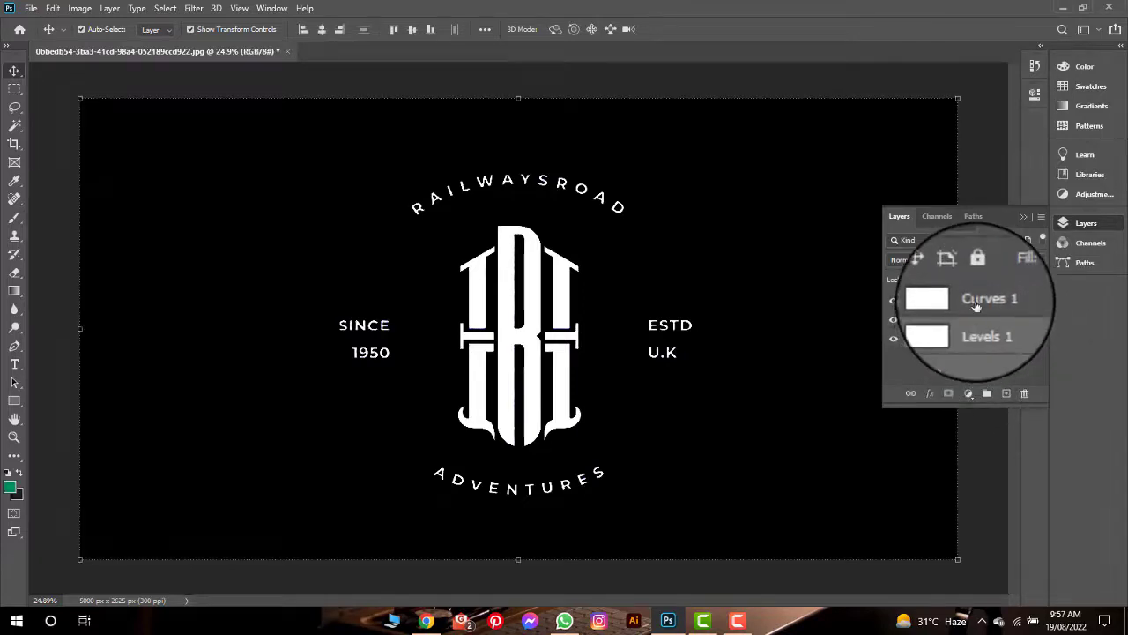
key("ctrl+e")
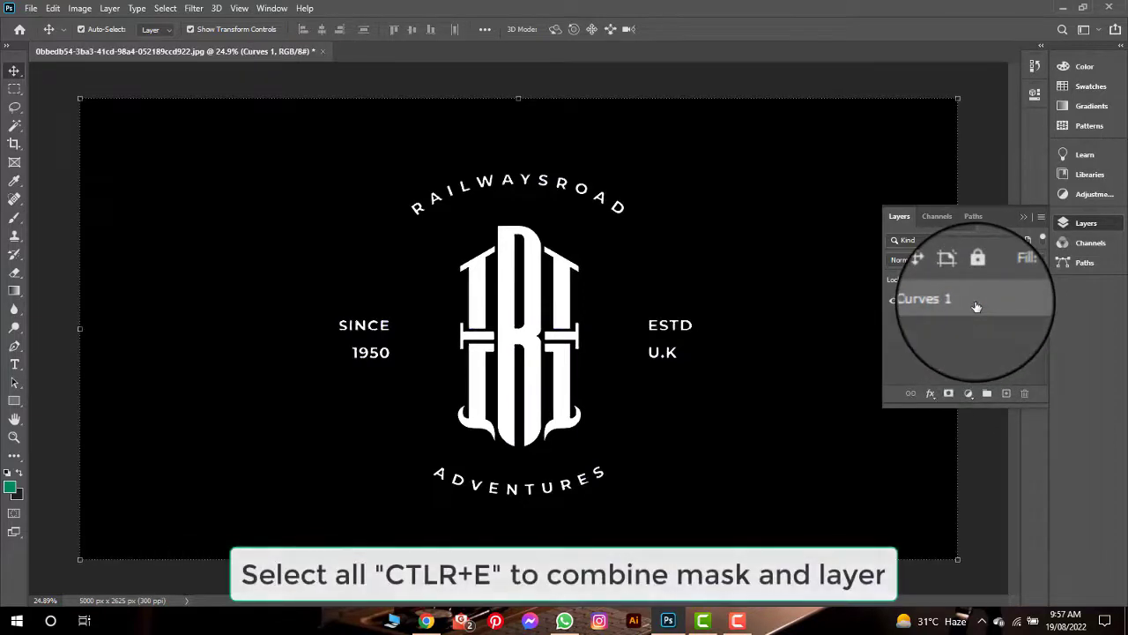
left_click(14, 125)
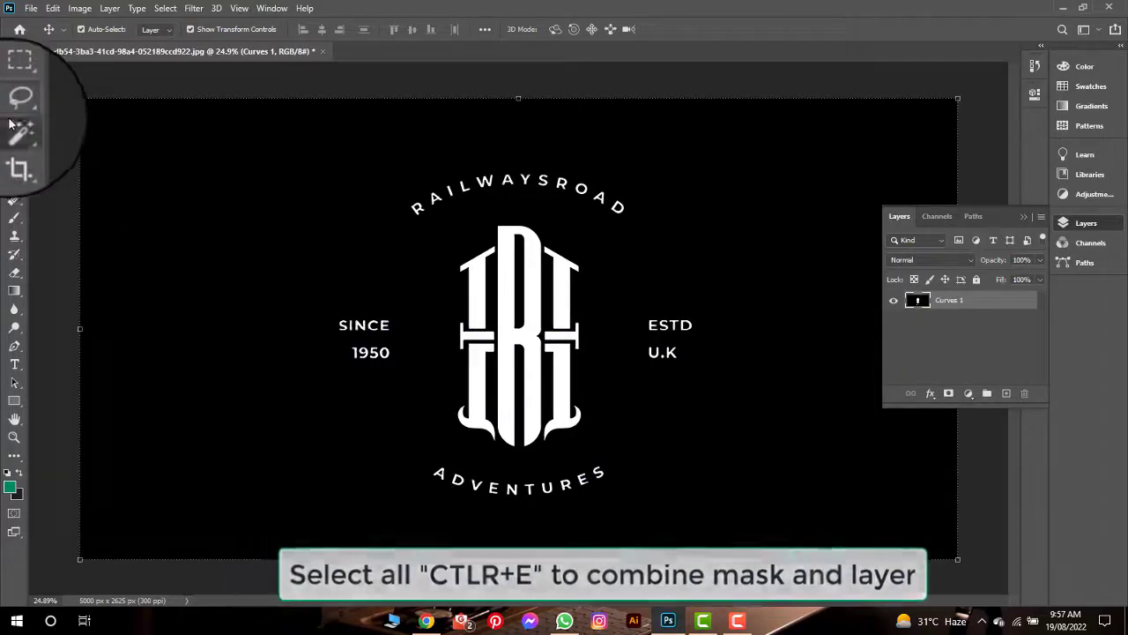
left_click(196, 208)
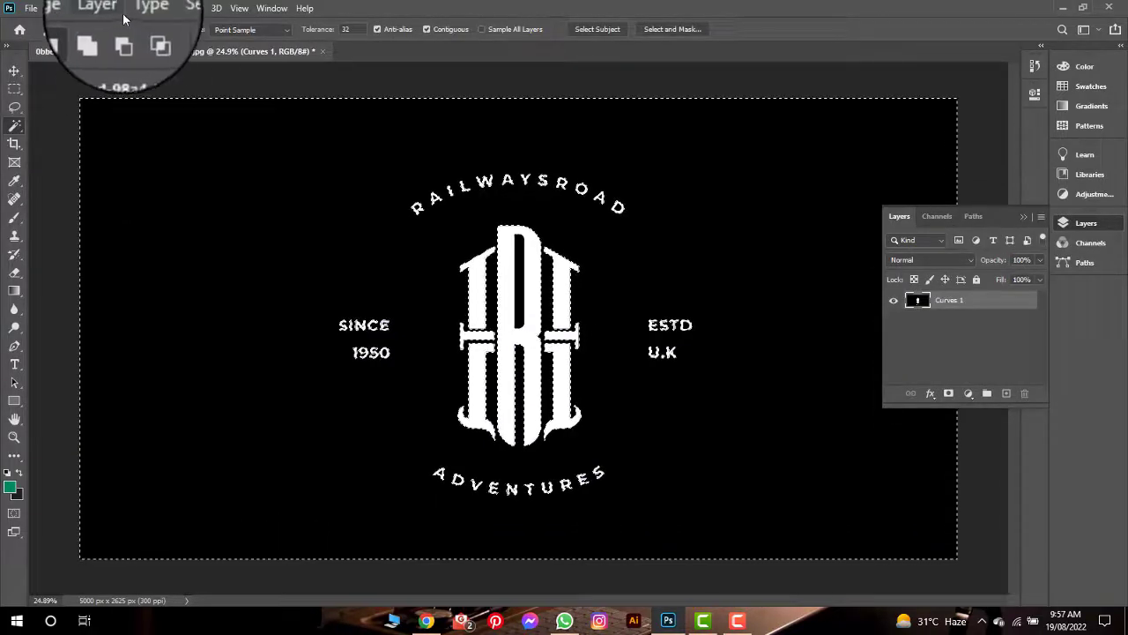
Step: Invert the selection to the white logo and add a layer mask hiding the black
left_click(165, 8)
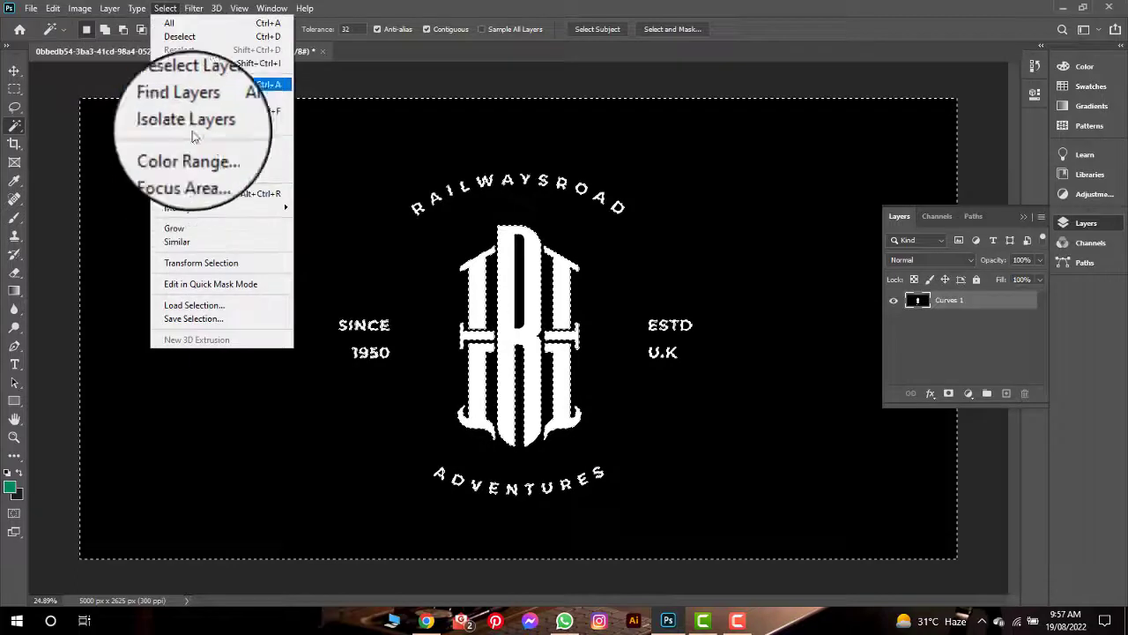
left_click(173, 228)
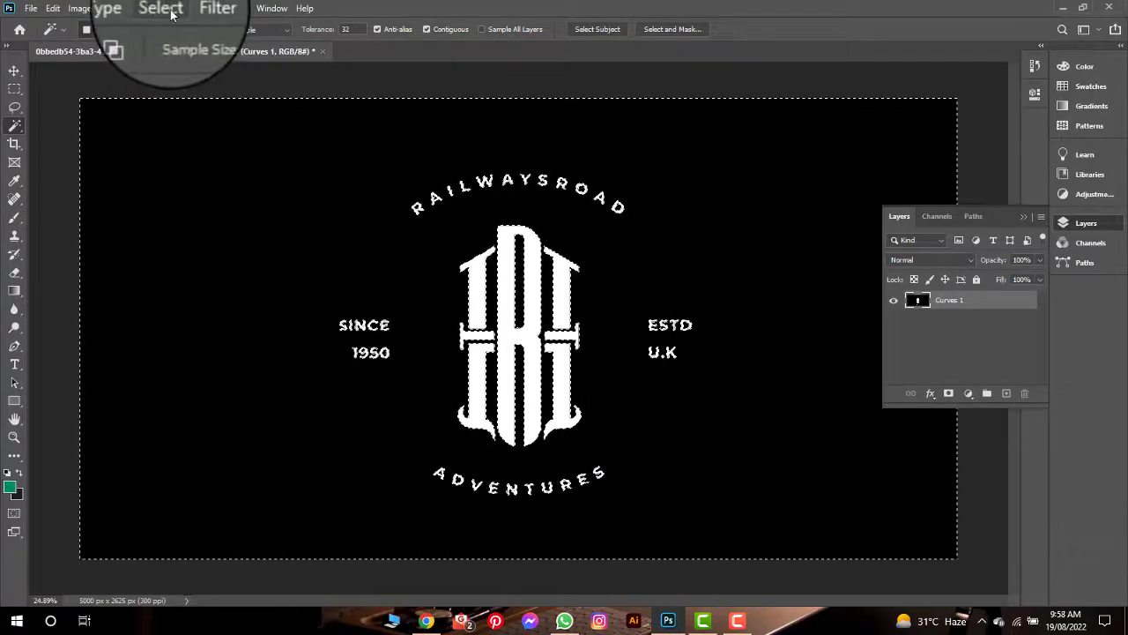
left_click(165, 8)
left_click(176, 64)
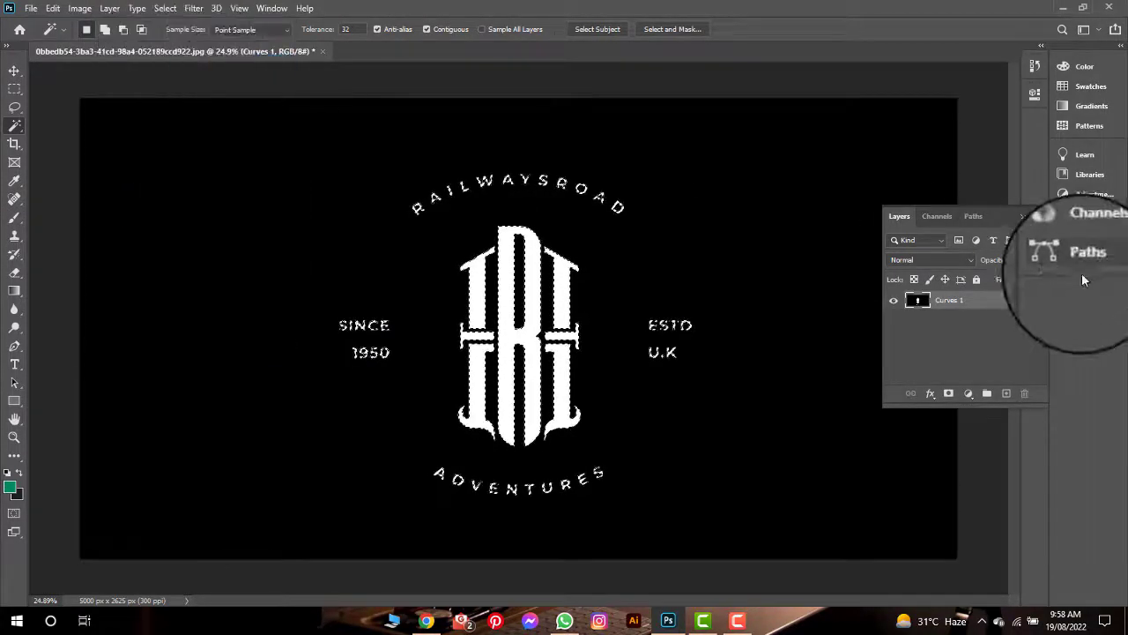
left_click(949, 396)
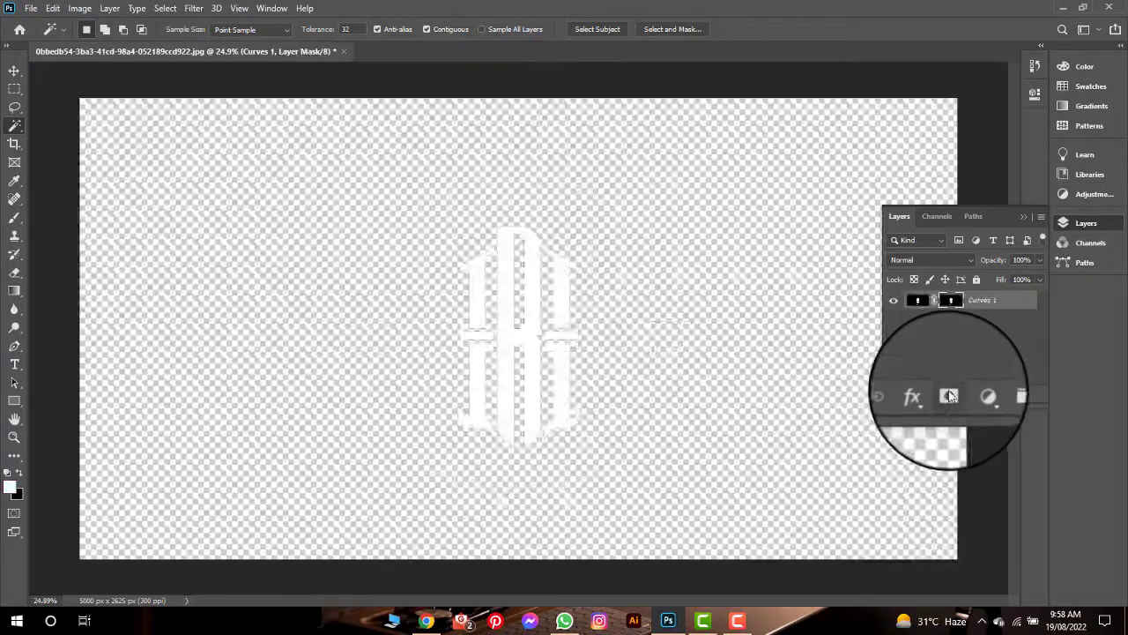
Step: Convert the logo layer to a Smart Object
right_click(971, 321)
right_click(974, 299)
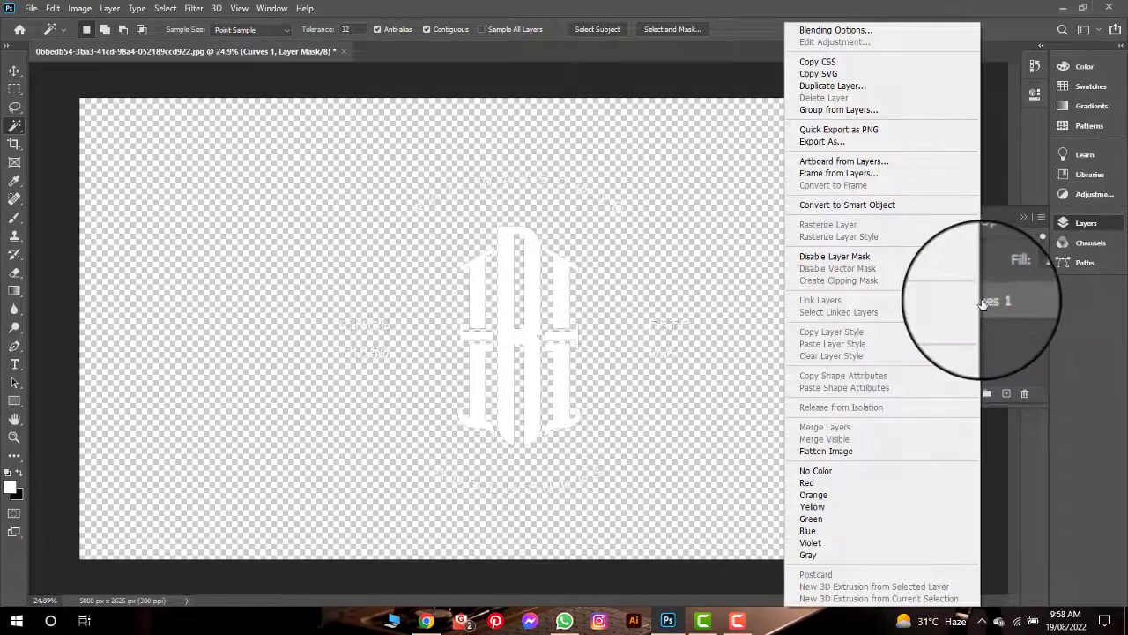
left_click(893, 210)
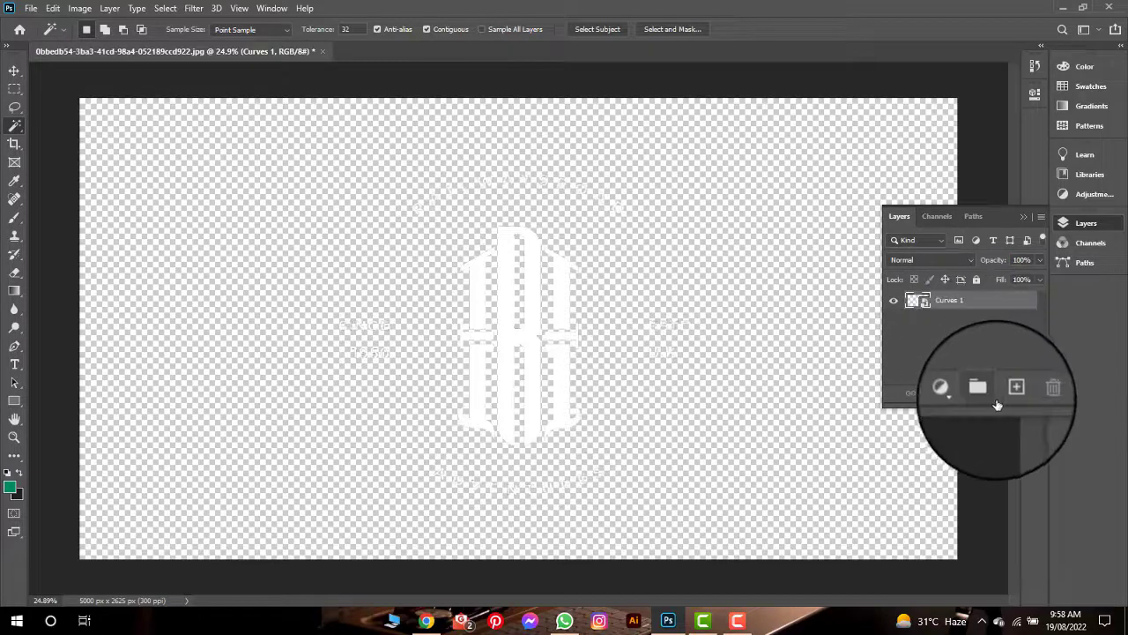
Step: Create a new layer below the logo and fill it with teal 0c8a6b
left_click(14, 70)
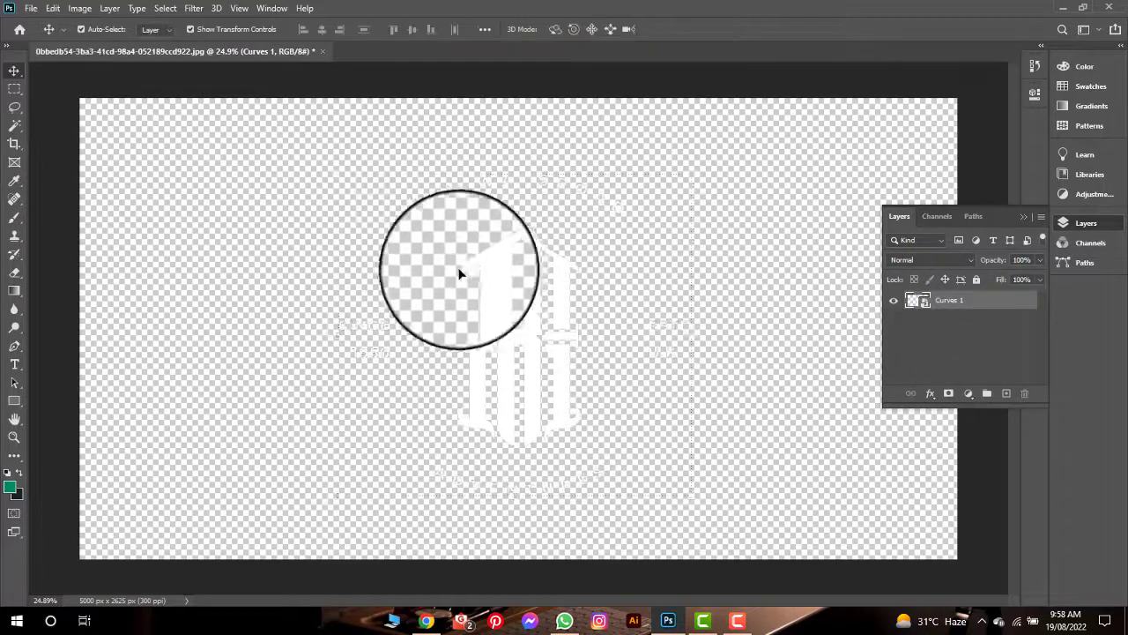
left_click(1006, 393)
left_click_drag(971, 306, 975, 335)
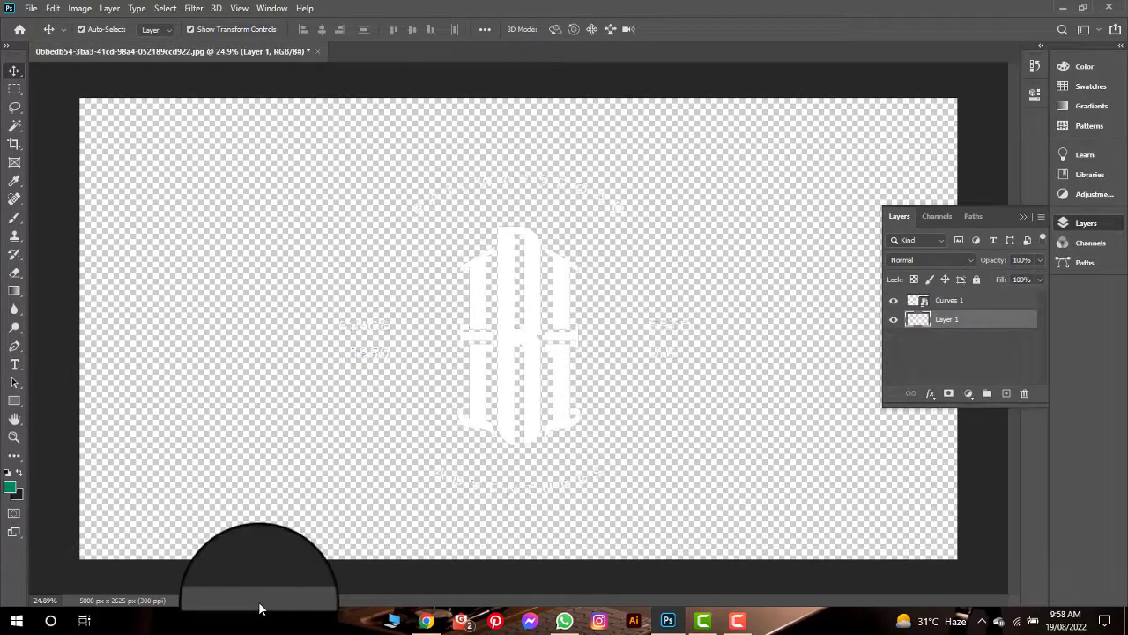
left_click(9, 487)
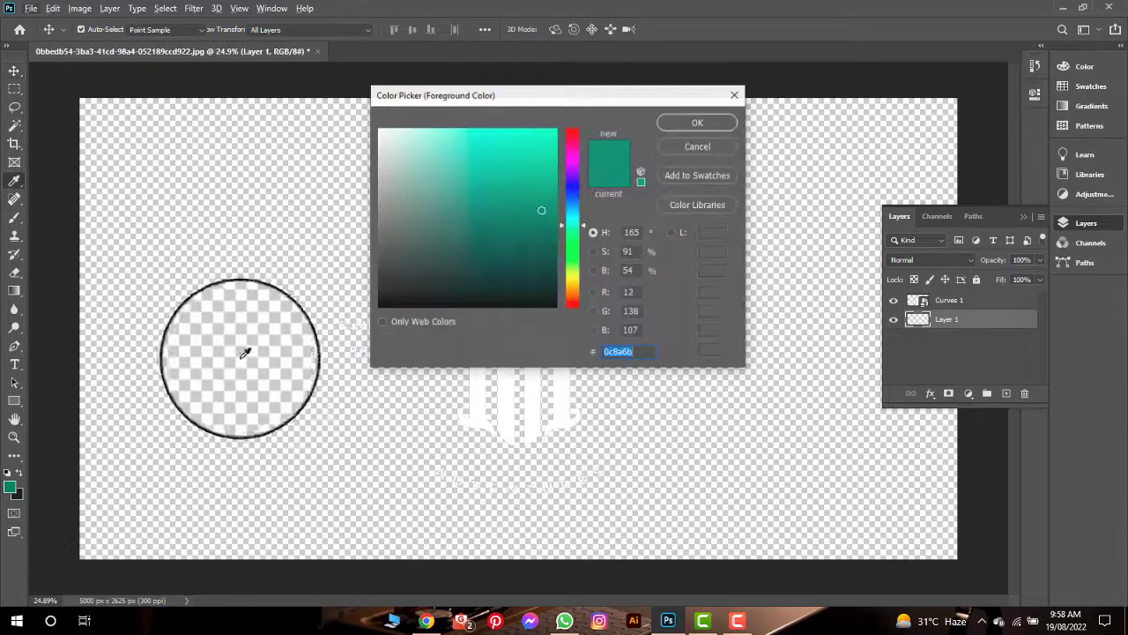
left_click(695, 121)
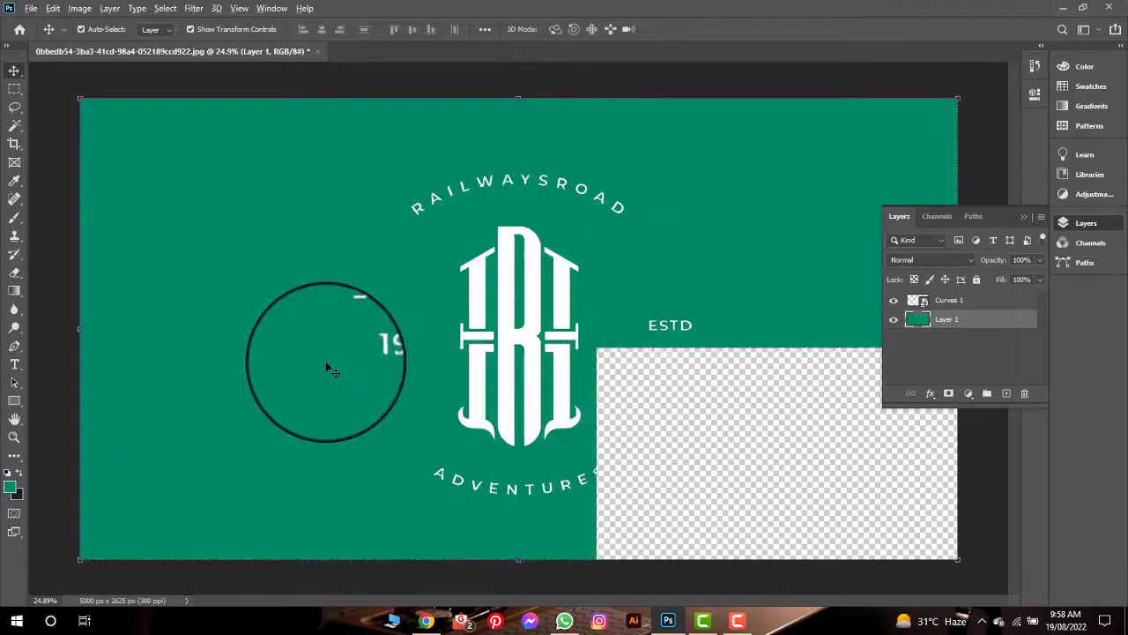
key("alt+BackSpace")
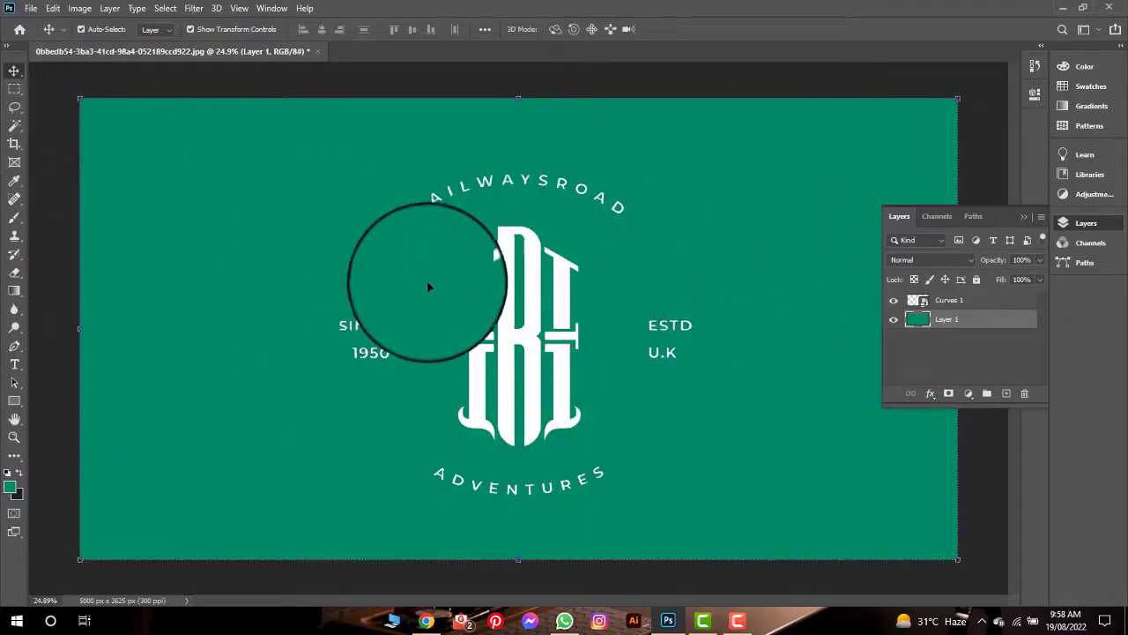
key("alt+bracketright")
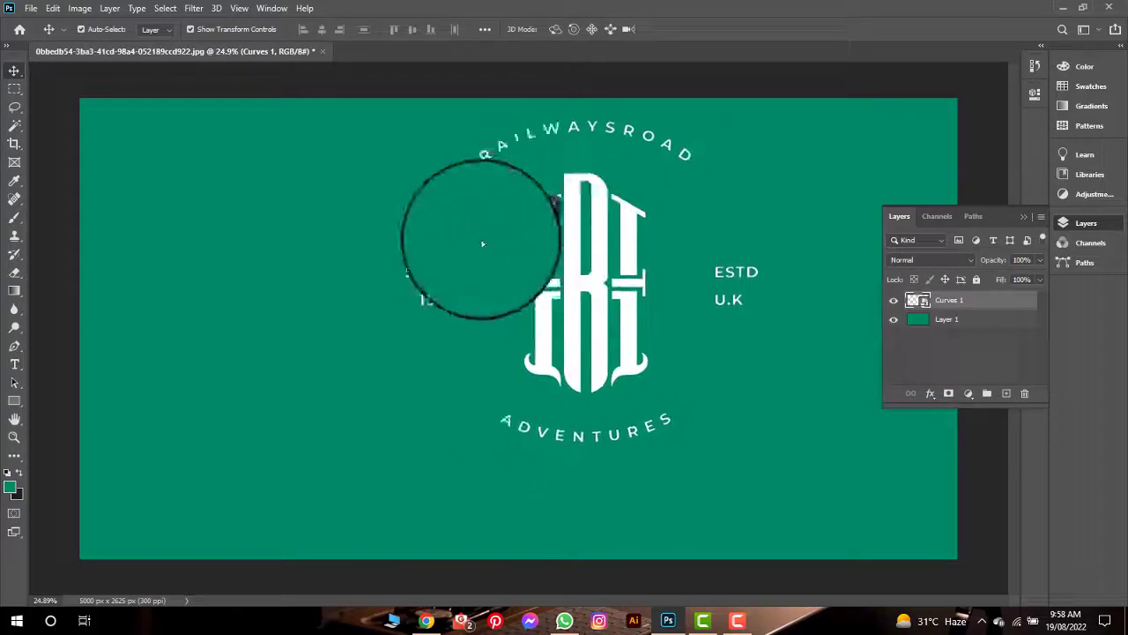
Step: Add a Color Overlay to the logo, trying blue, slate, orange and finally peach
left_click(930, 393)
left_click(952, 499)
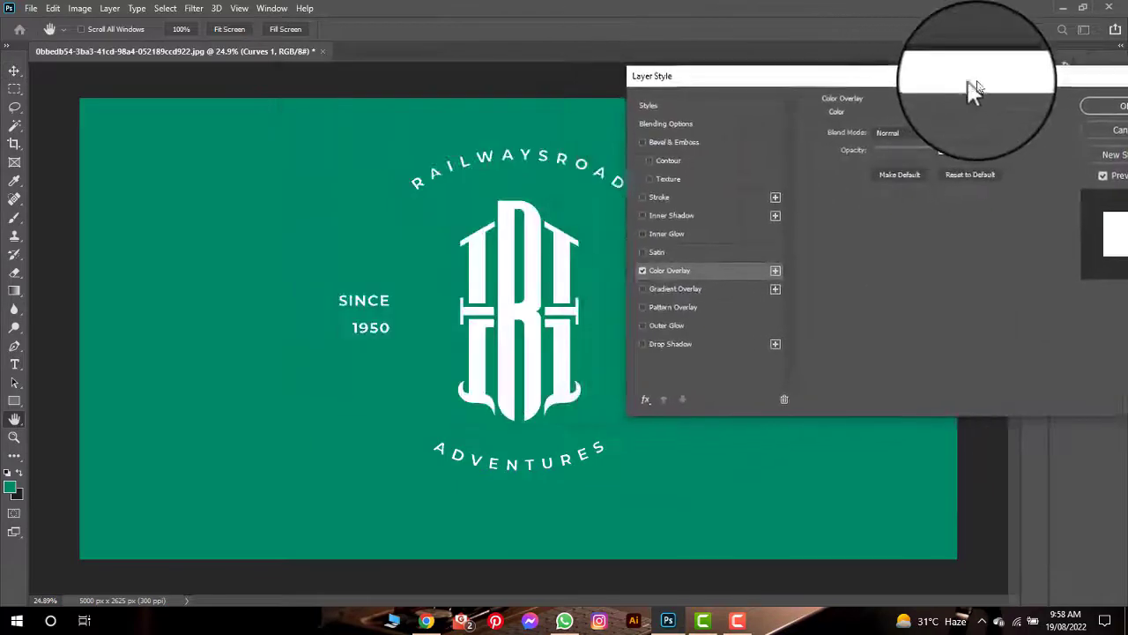
left_click(961, 133)
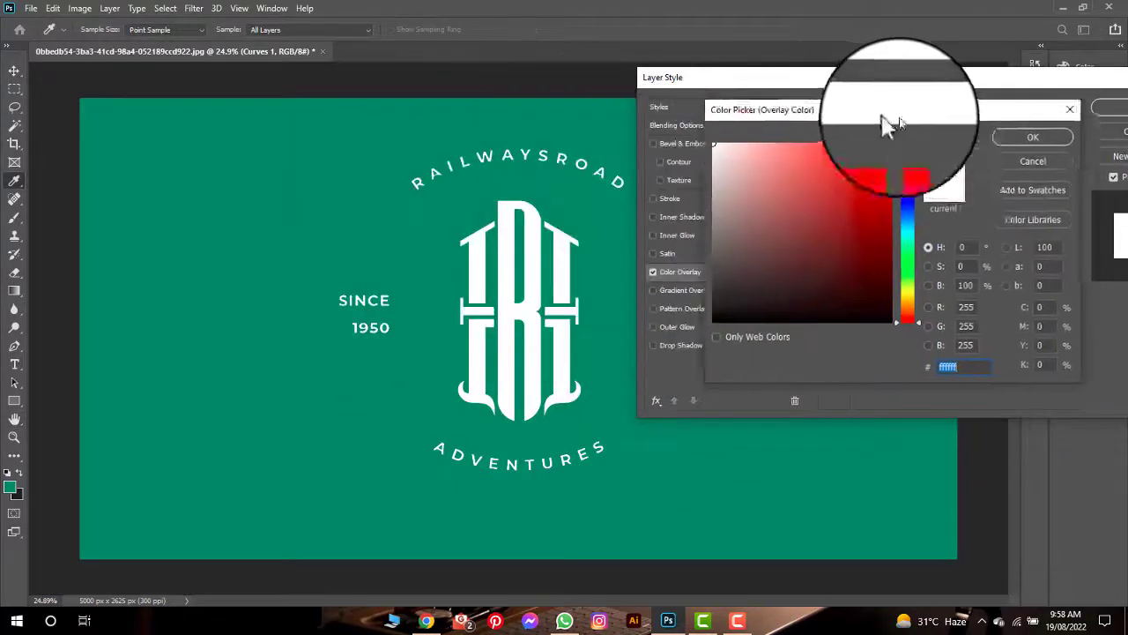
left_click_drag(908, 176, 917, 217)
left_click(893, 172)
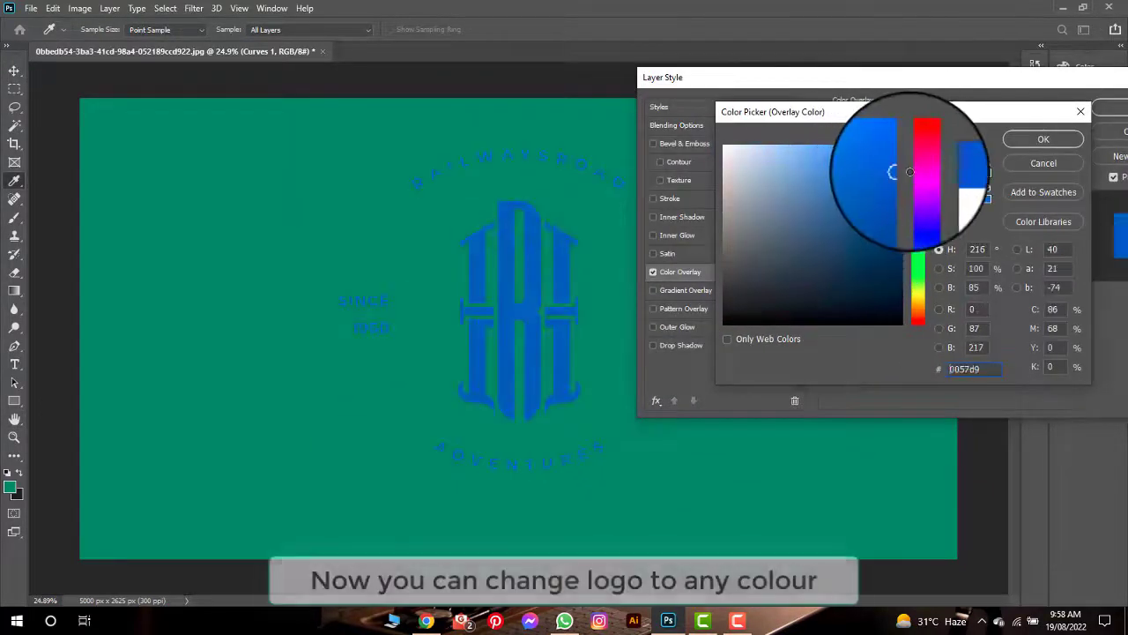
left_click_drag(755, 185, 790, 269)
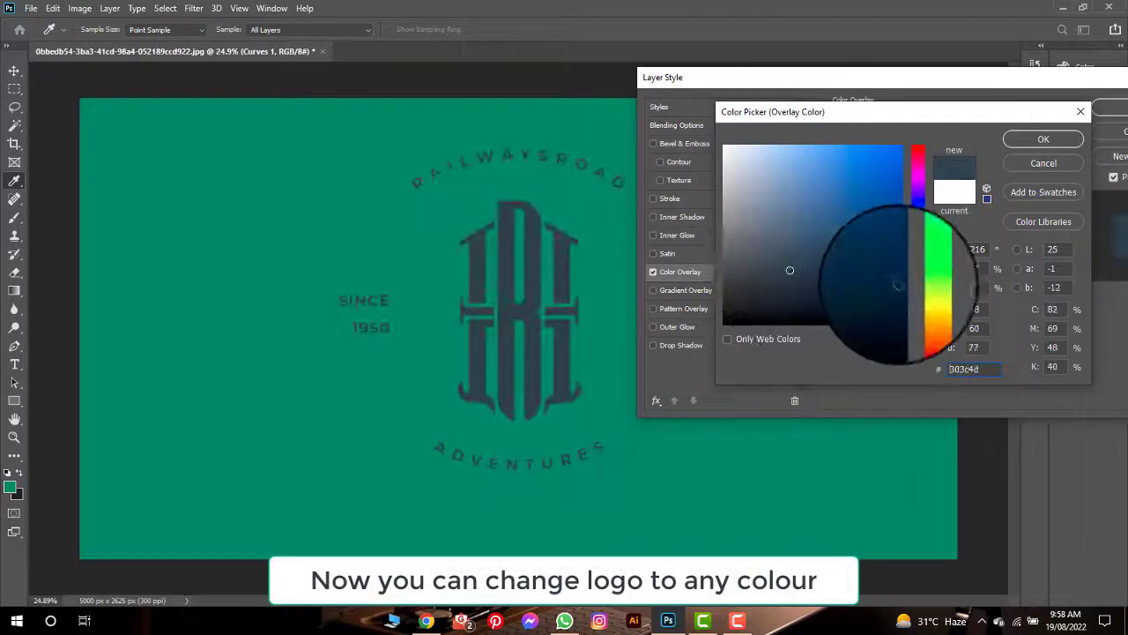
left_click_drag(916, 272, 917, 312)
left_click(887, 181)
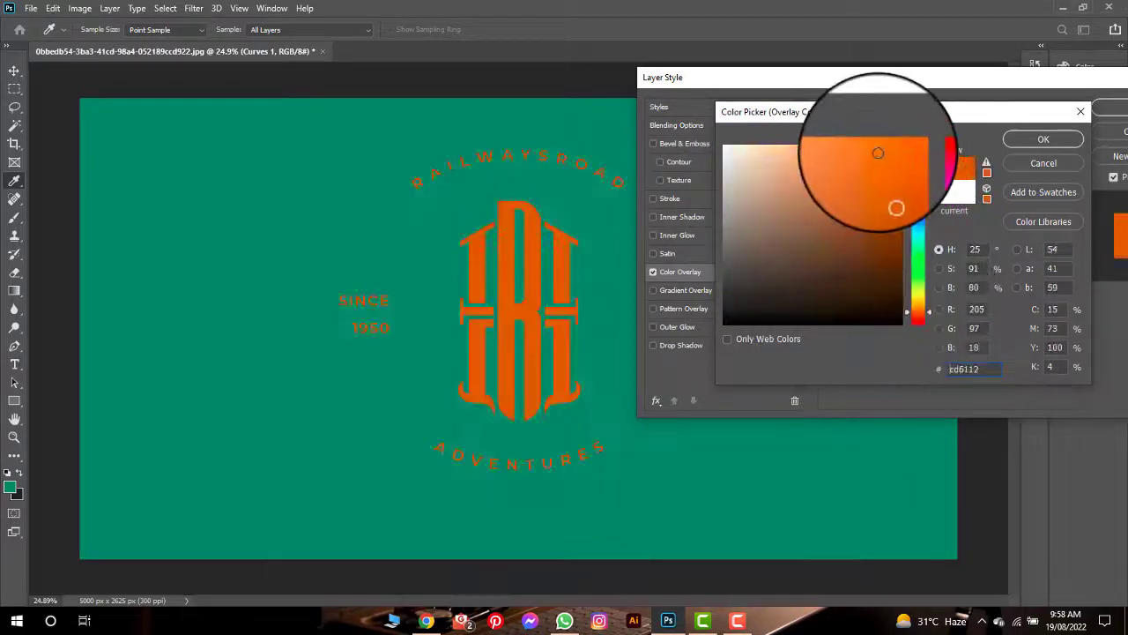
mouse_move(878, 154)
left_mouse_down()
mouse_move(821, 171)
mouse_move(806, 222)
mouse_move(858, 169)
mouse_move(806, 153)
left_mouse_up()
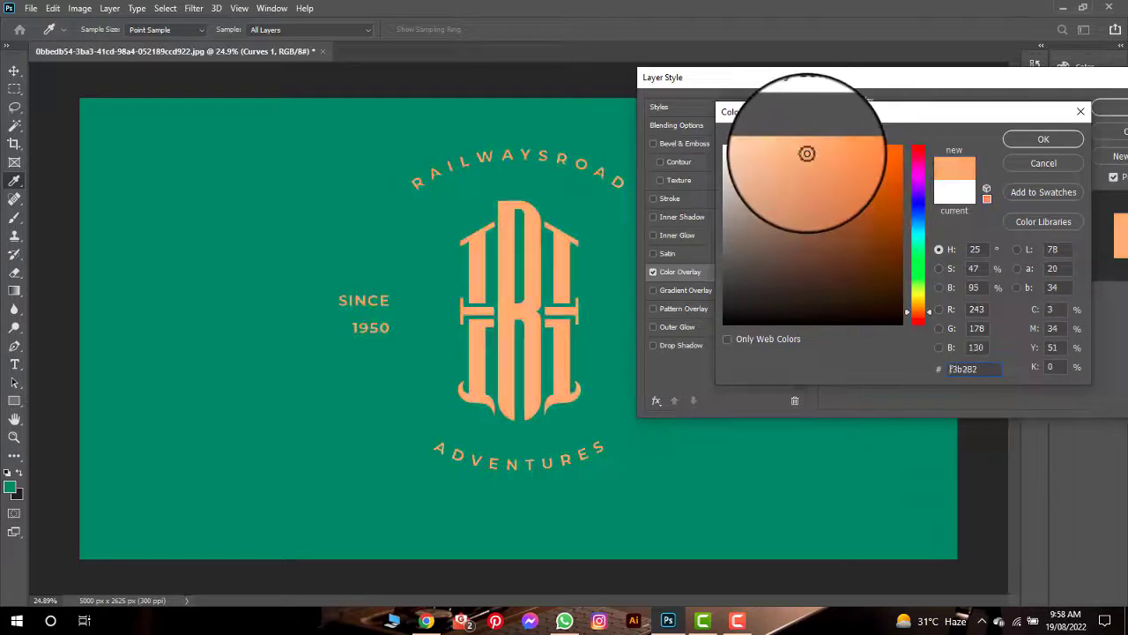
left_click(1043, 139)
left_click(1094, 110)
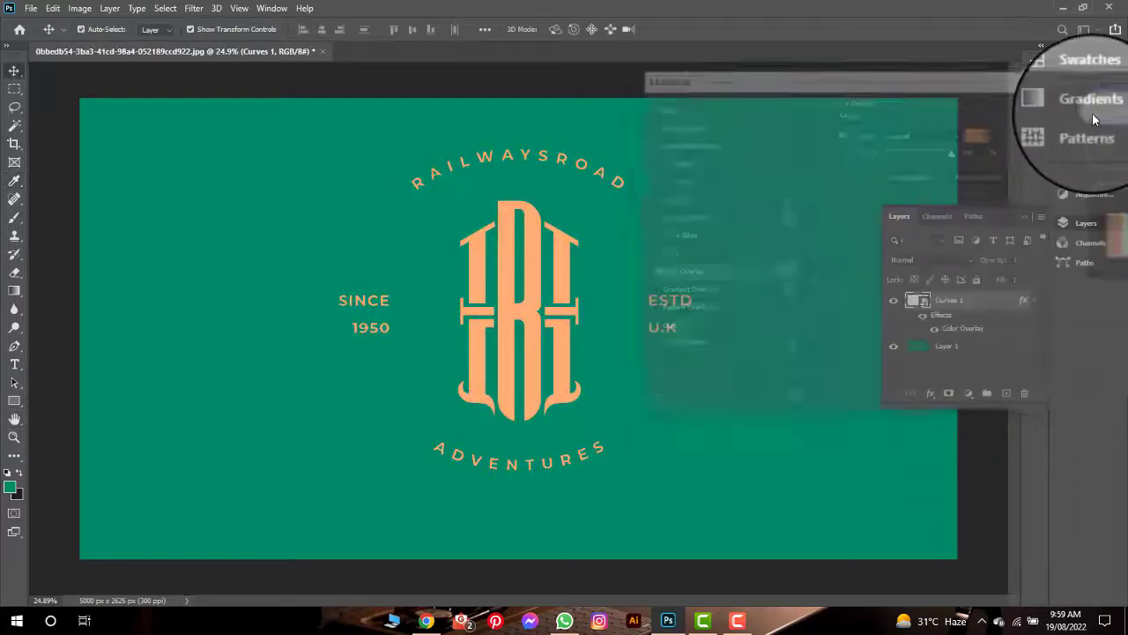
Step: Change the logo's Color Overlay colour to white f9f9f9
left_click(930, 393)
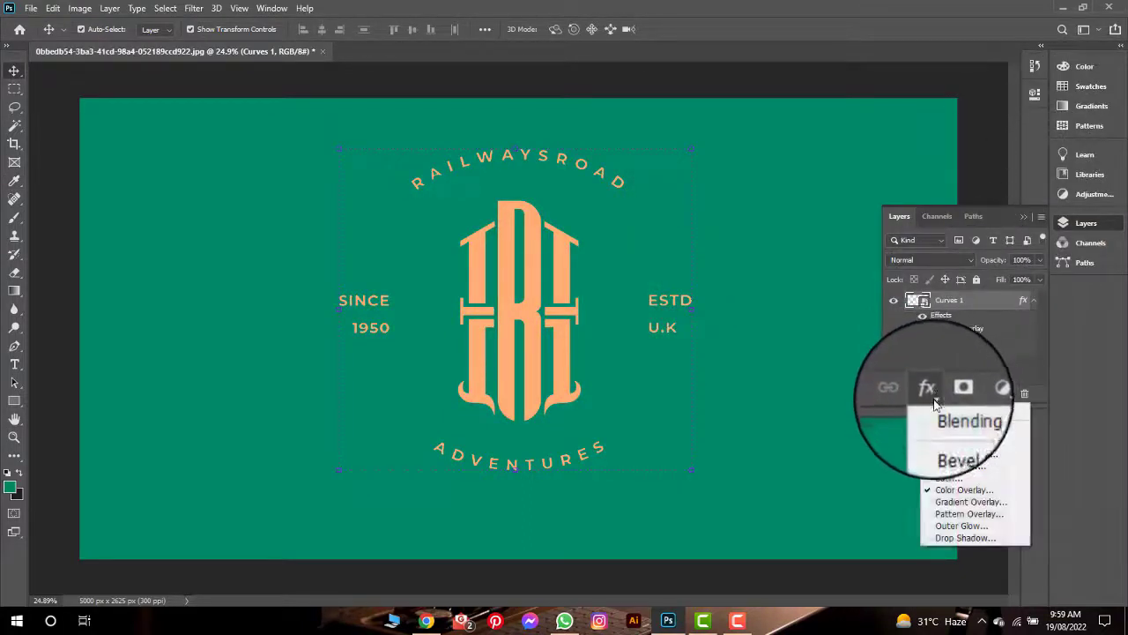
left_click(812, 293)
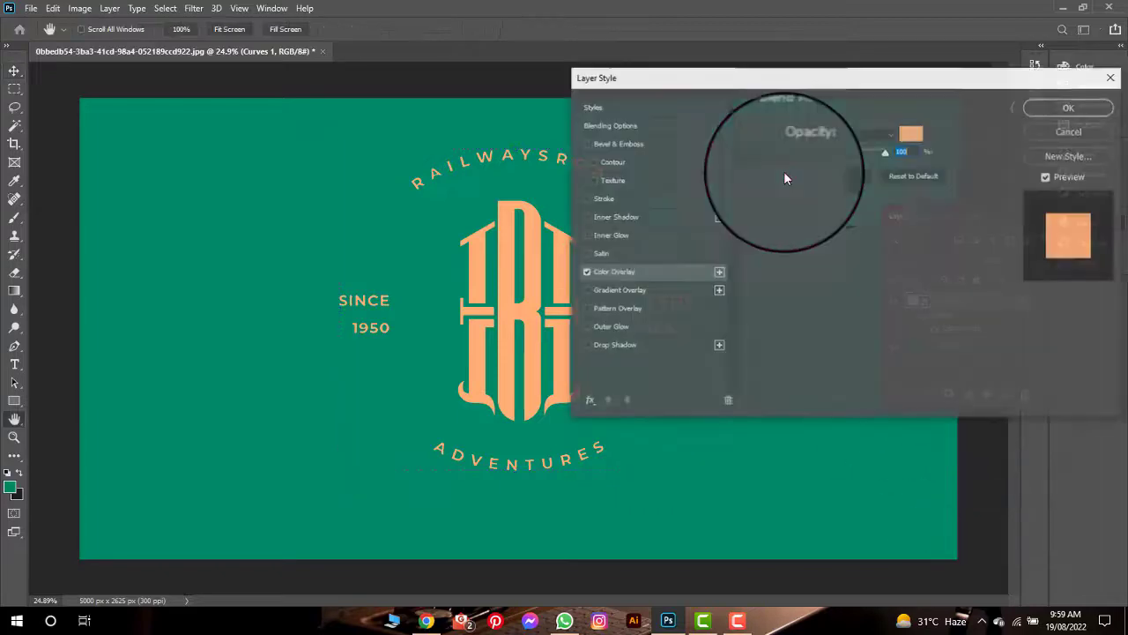
left_click(886, 133)
left_click_drag(863, 162, 724, 146)
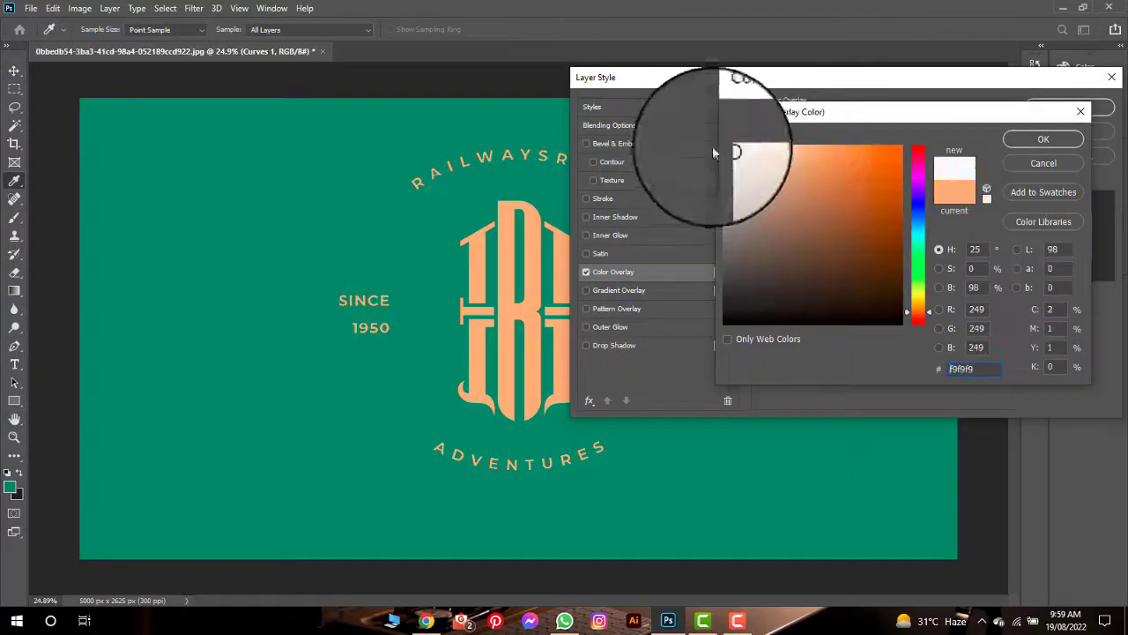
left_click(1049, 136)
left_click(1058, 112)
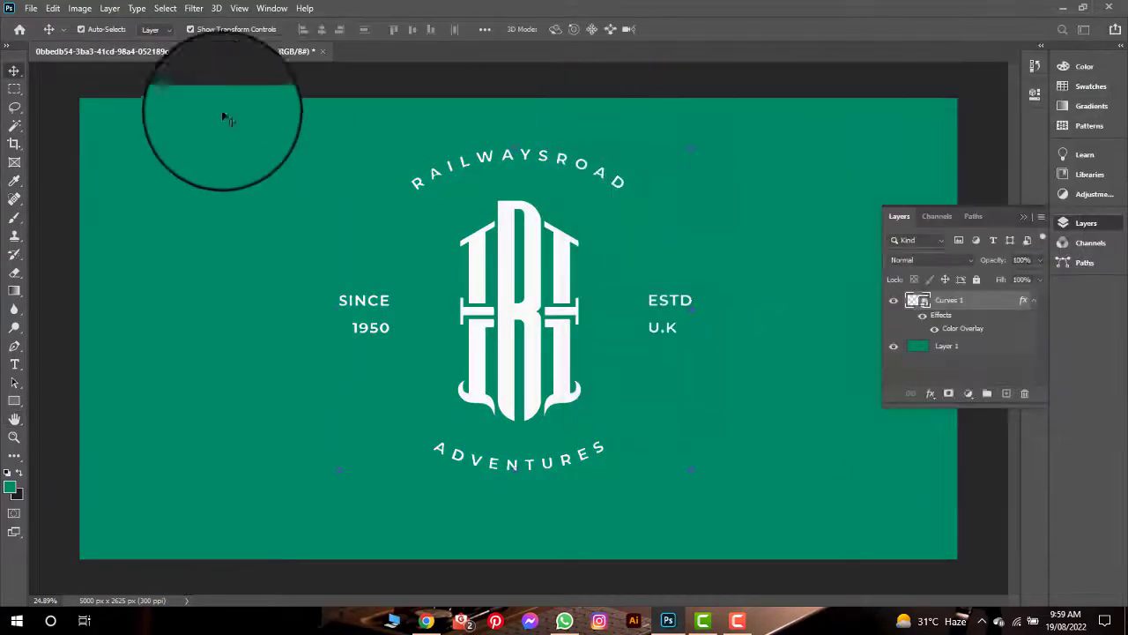
Step: Place Embedded the john-towner-JgOeRuGD_Y4-unsplash mountain JPG from D: Downloads
left_click(31, 8)
left_click(73, 285)
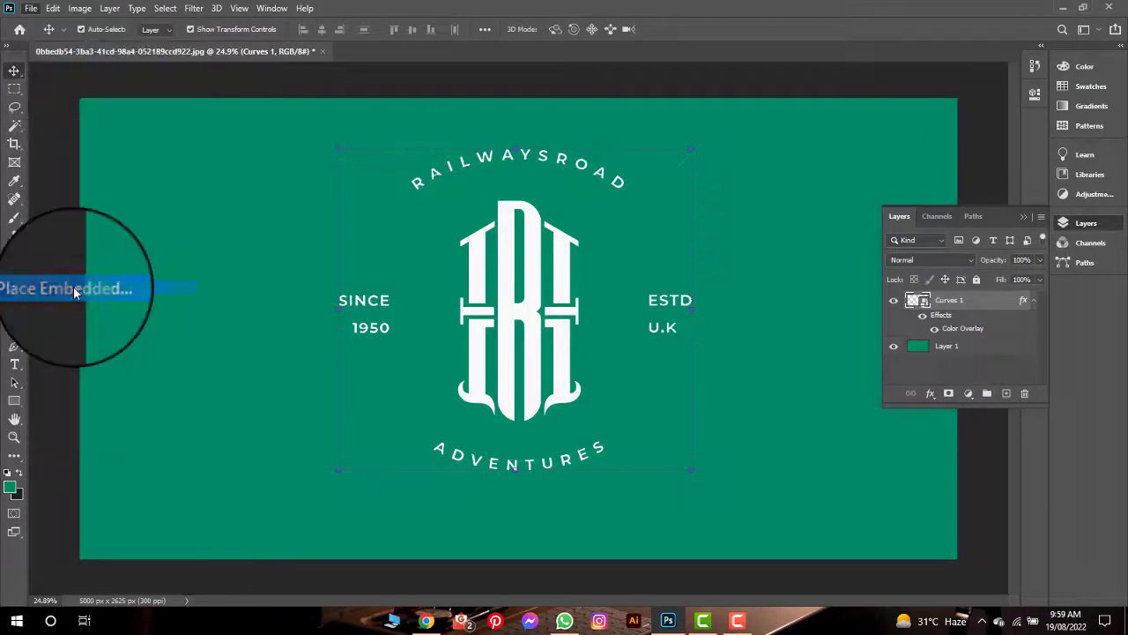
scroll(46, 133, "up", 1)
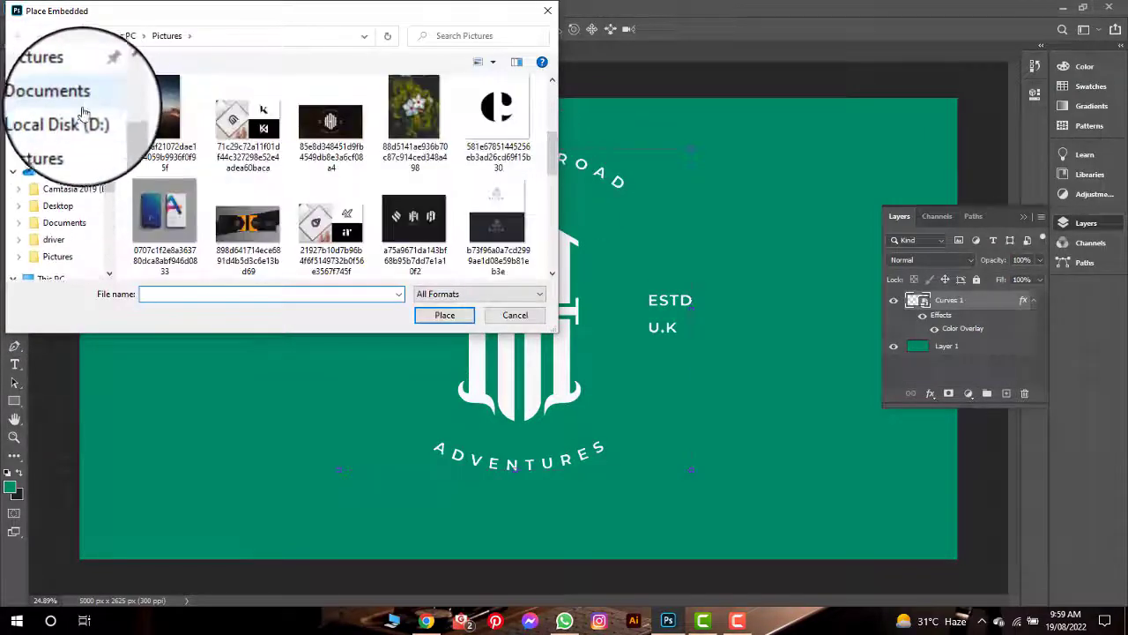
left_click(84, 114)
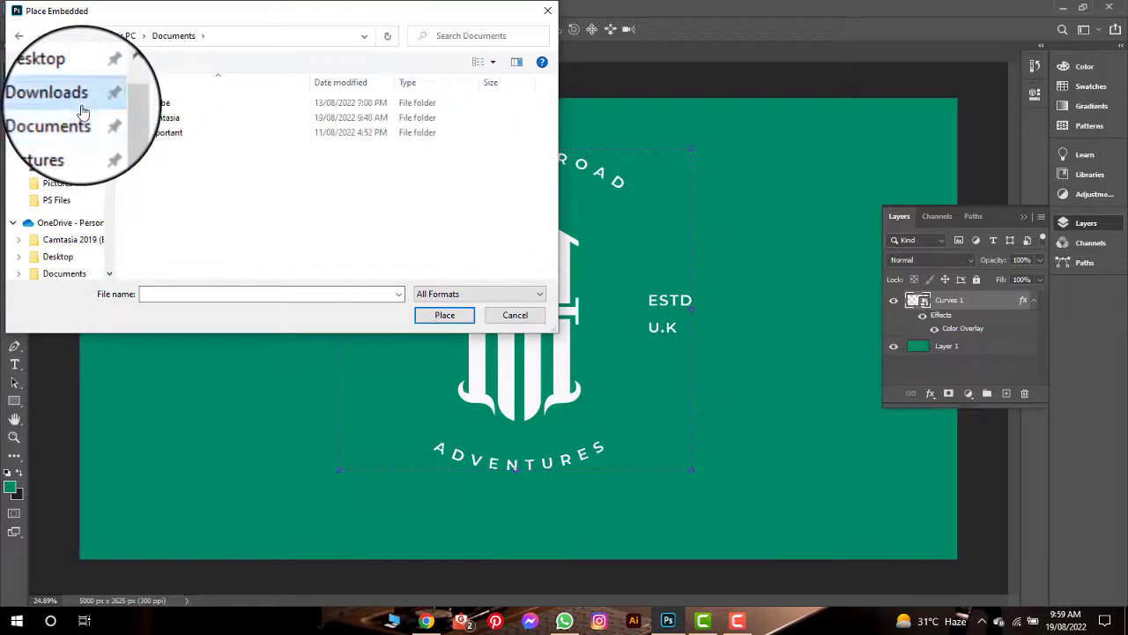
left_click(81, 106)
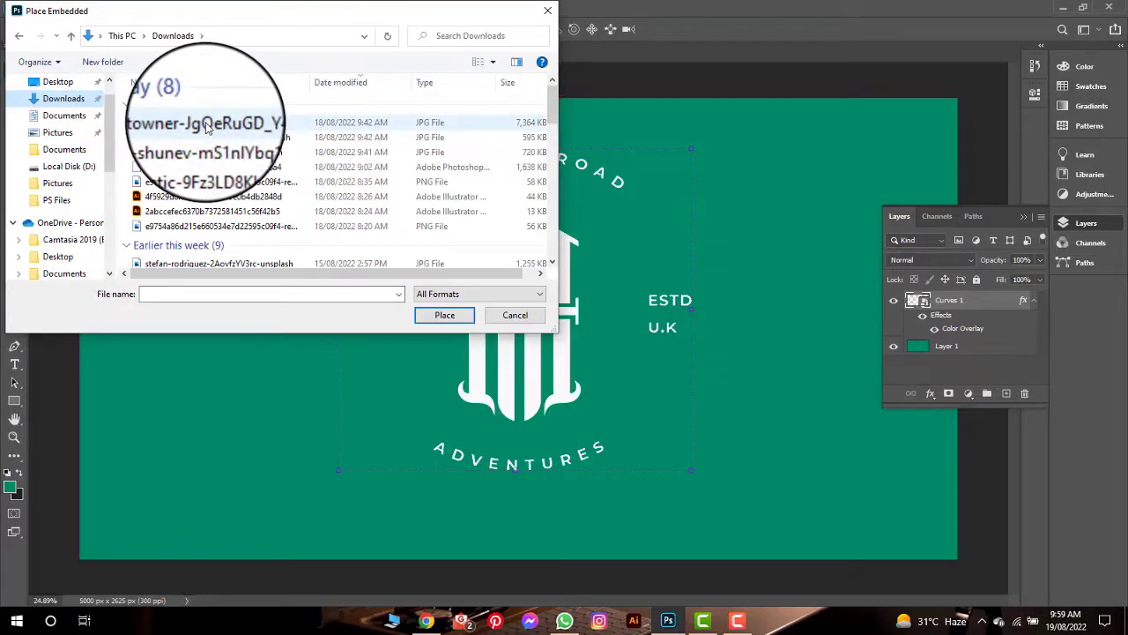
left_click(207, 124)
left_click(471, 325)
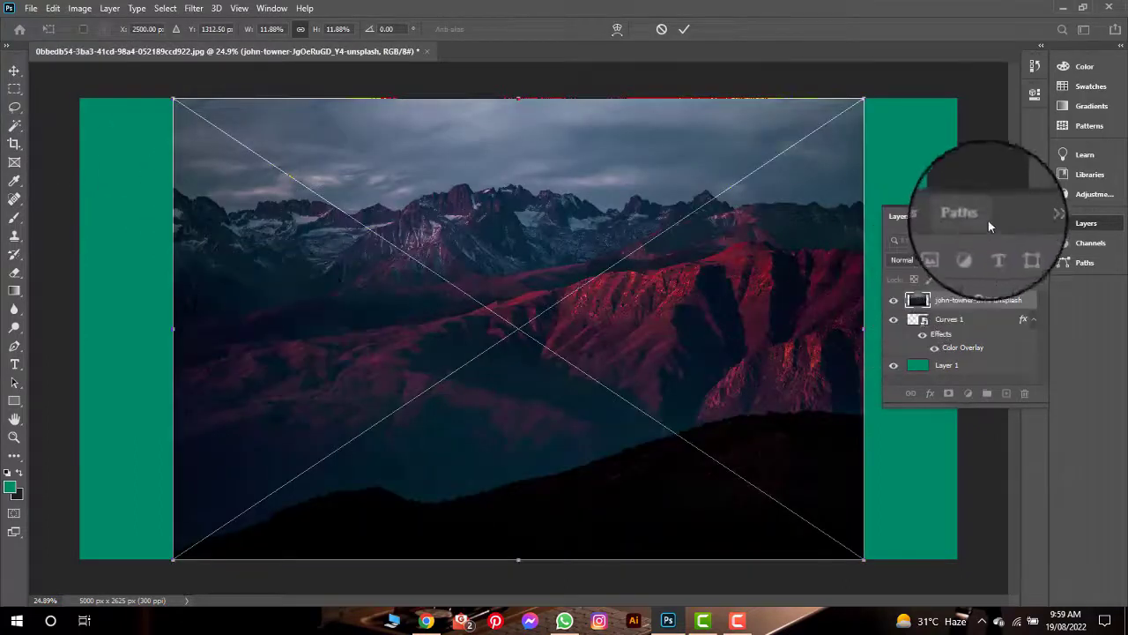
Step: Commit the photo placement and fill Layer 1 with white ffffff
left_click(1022, 218)
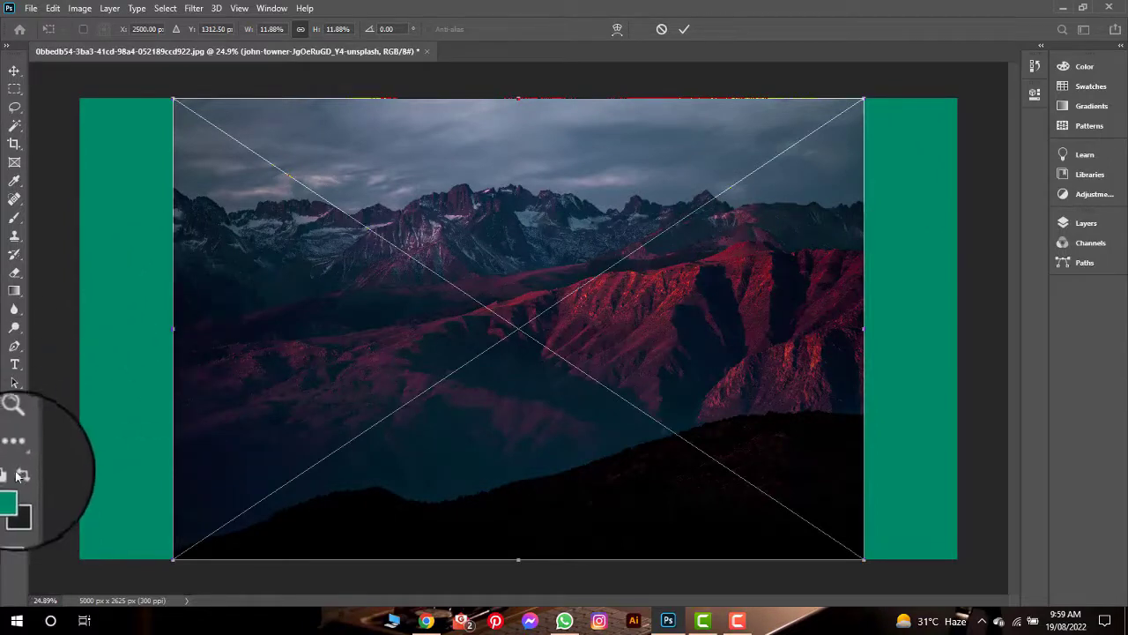
left_click(1083, 223)
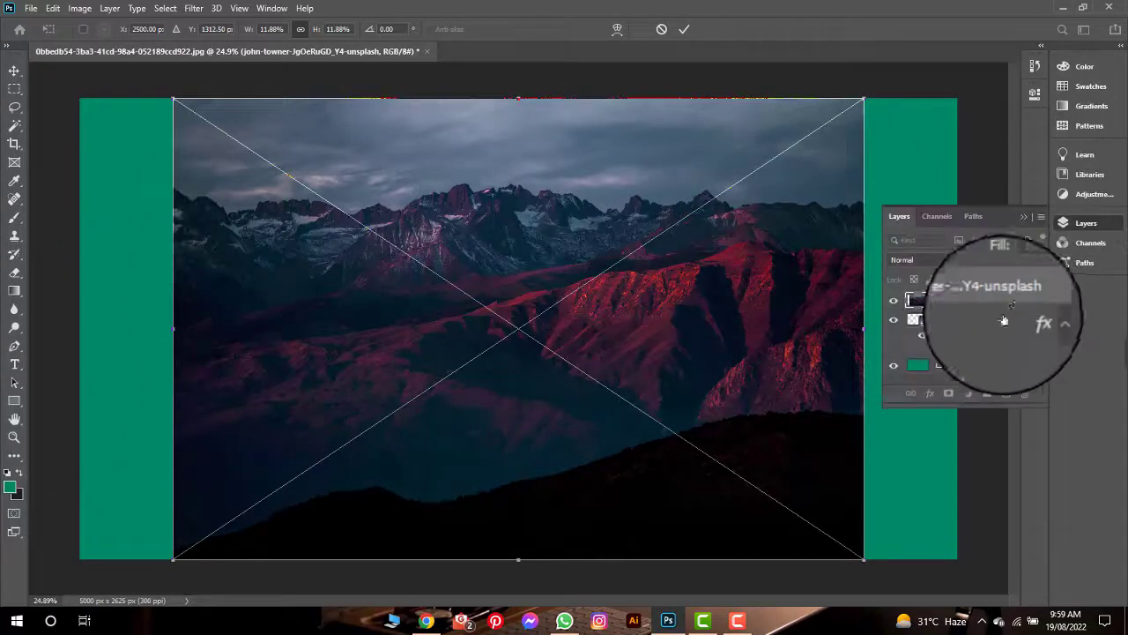
left_click(967, 367)
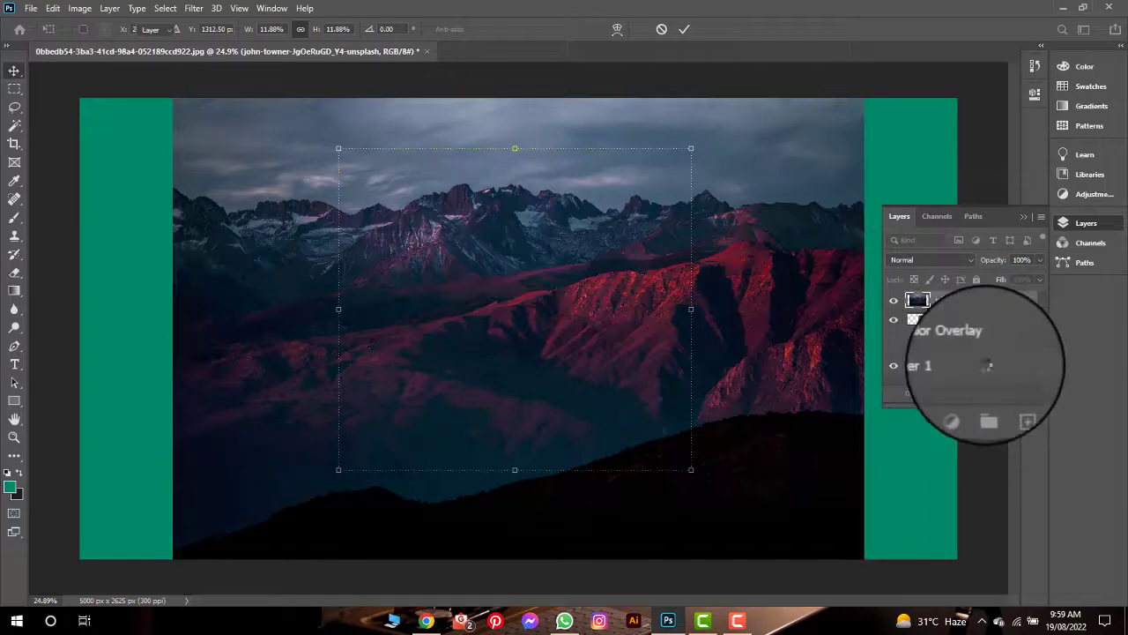
left_click(970, 365)
left_click(9, 486)
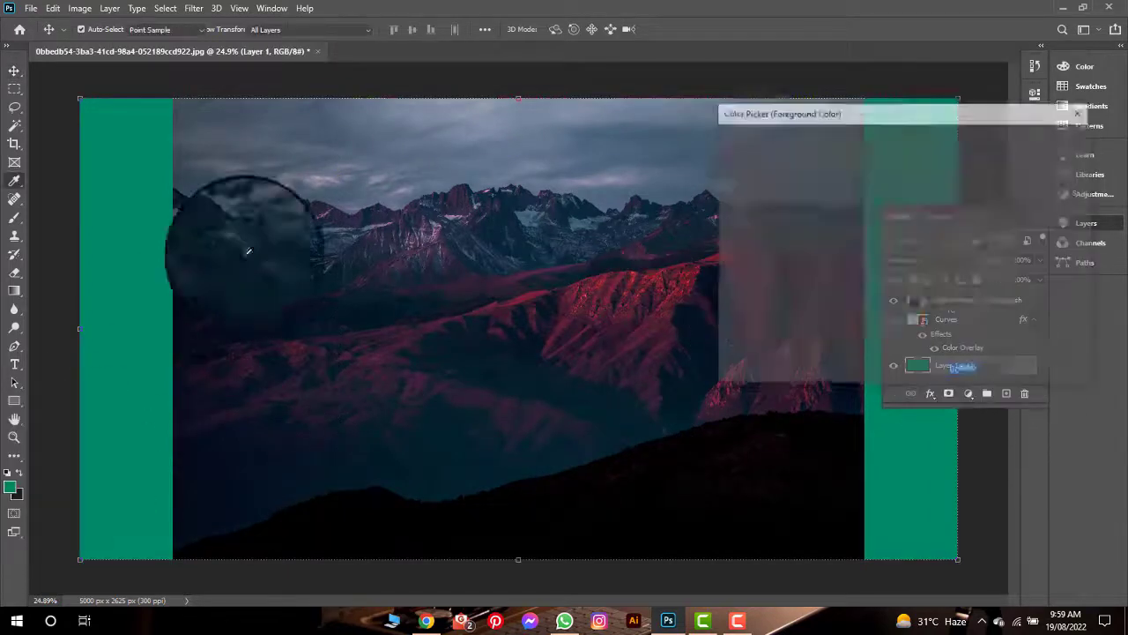
left_click(724, 146)
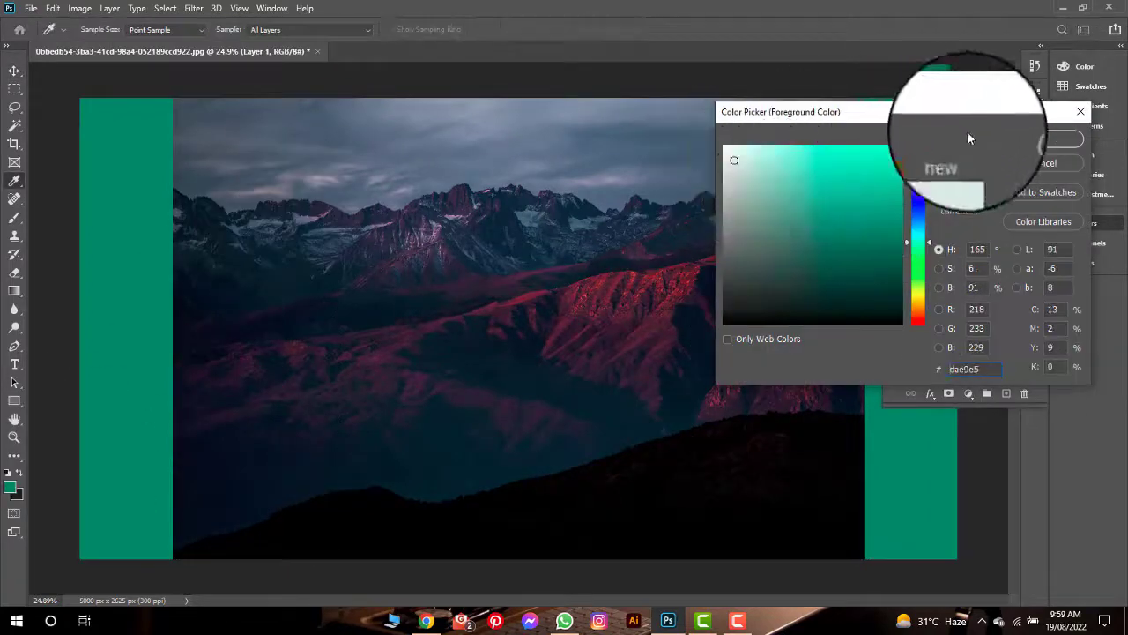
left_click(1024, 144)
key("alt+BackSpace")
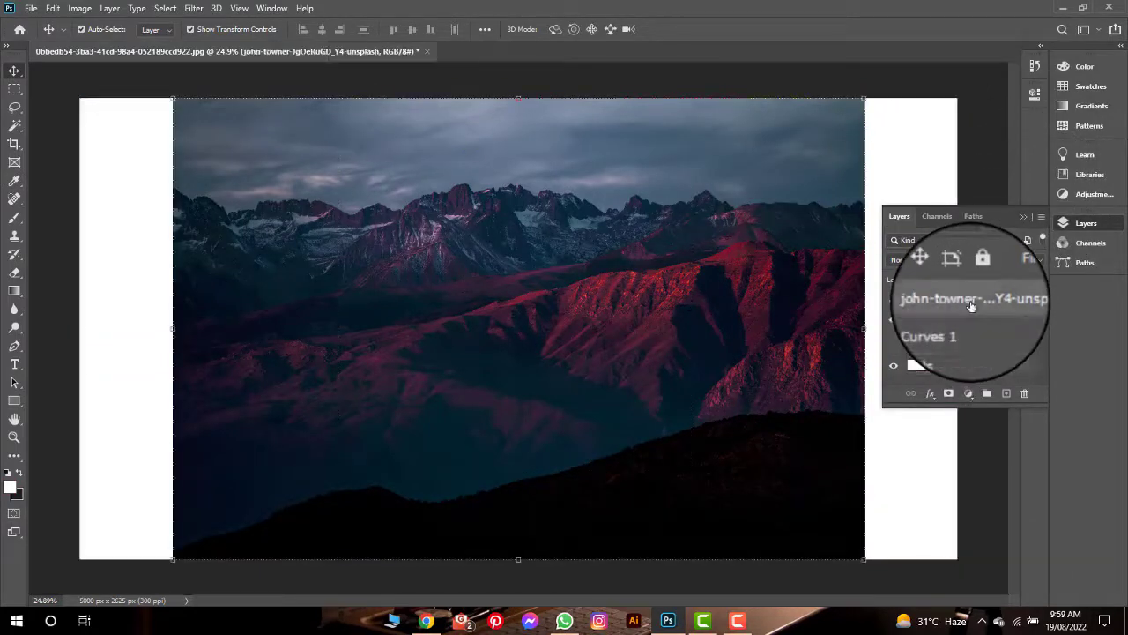
Step: Move the photo layer below Curves 1 and stretch it to fill the canvas
left_click_drag(971, 305, 965, 351)
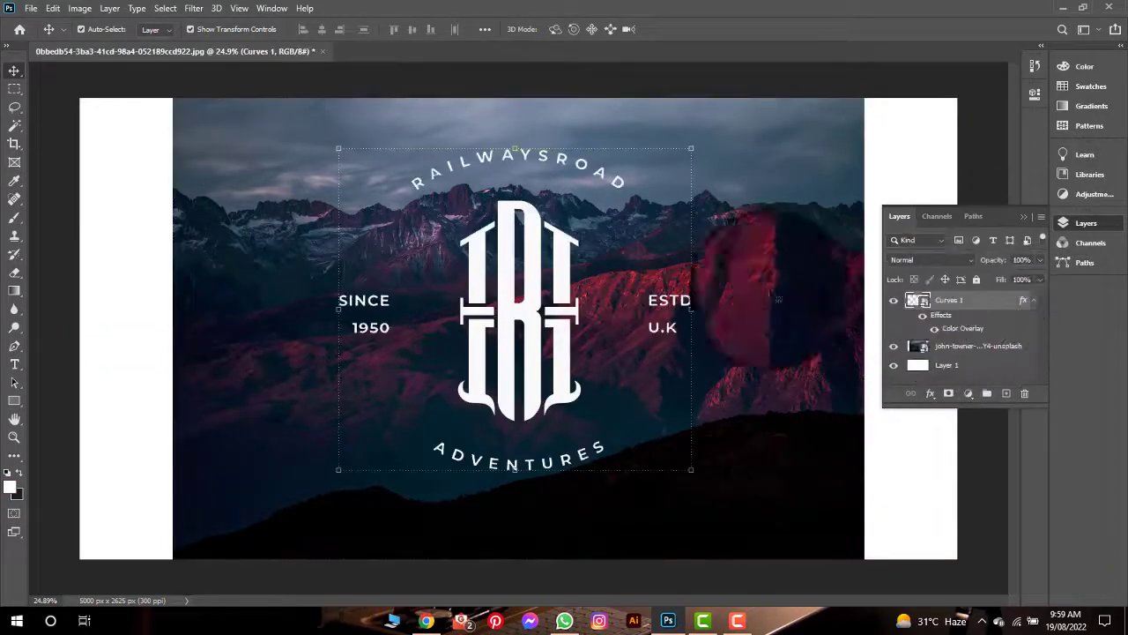
left_click(1027, 220)
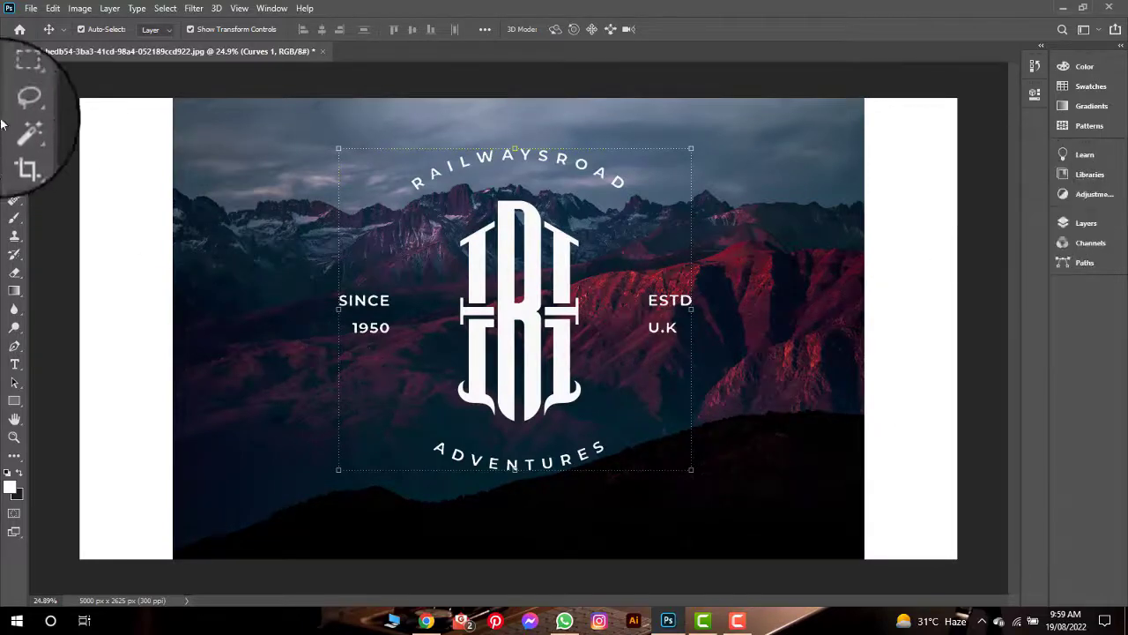
left_click(758, 265)
left_click_drag(864, 326, 958, 328)
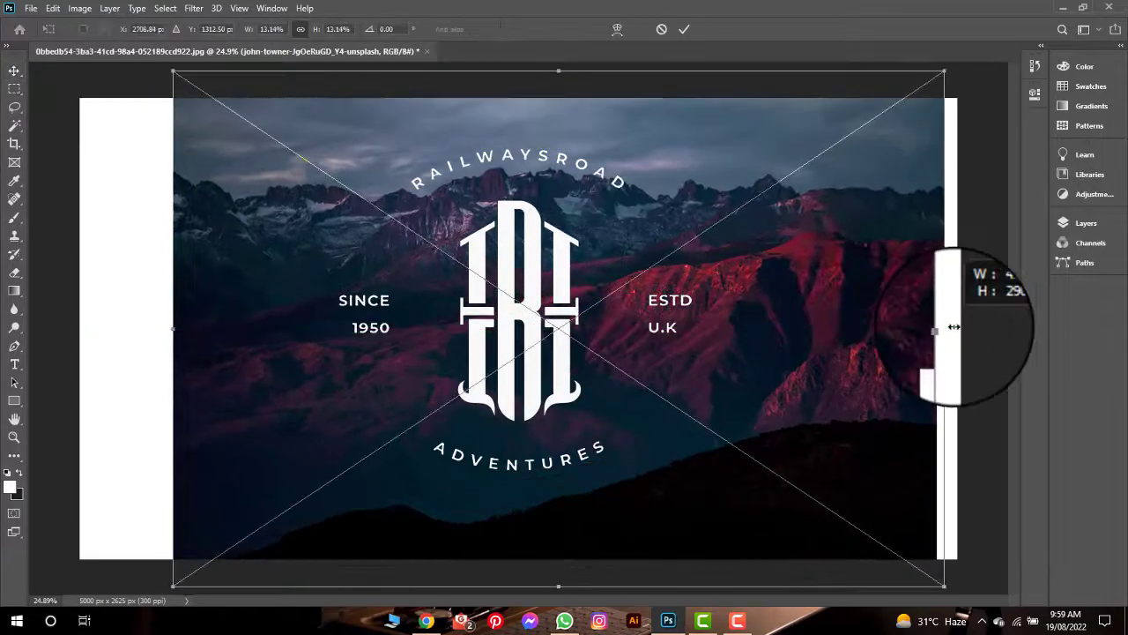
left_click_drag(164, 328, 80, 328)
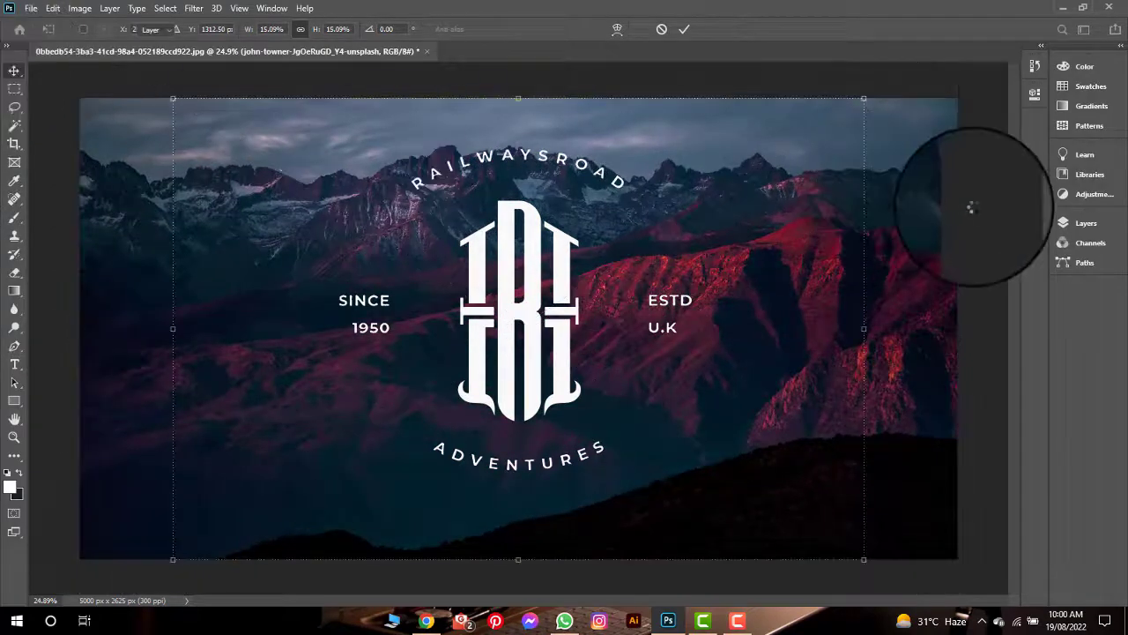
key("Return")
Step: Scale the white logo down to 90%
left_click(556, 346)
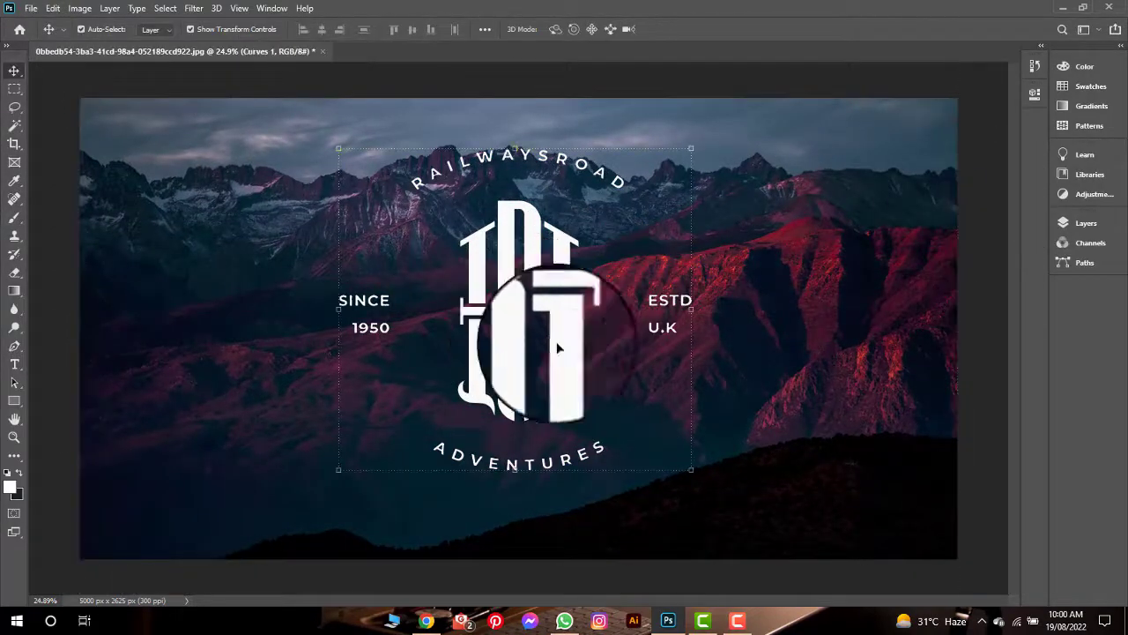
left_click_drag(690, 469, 557, 342)
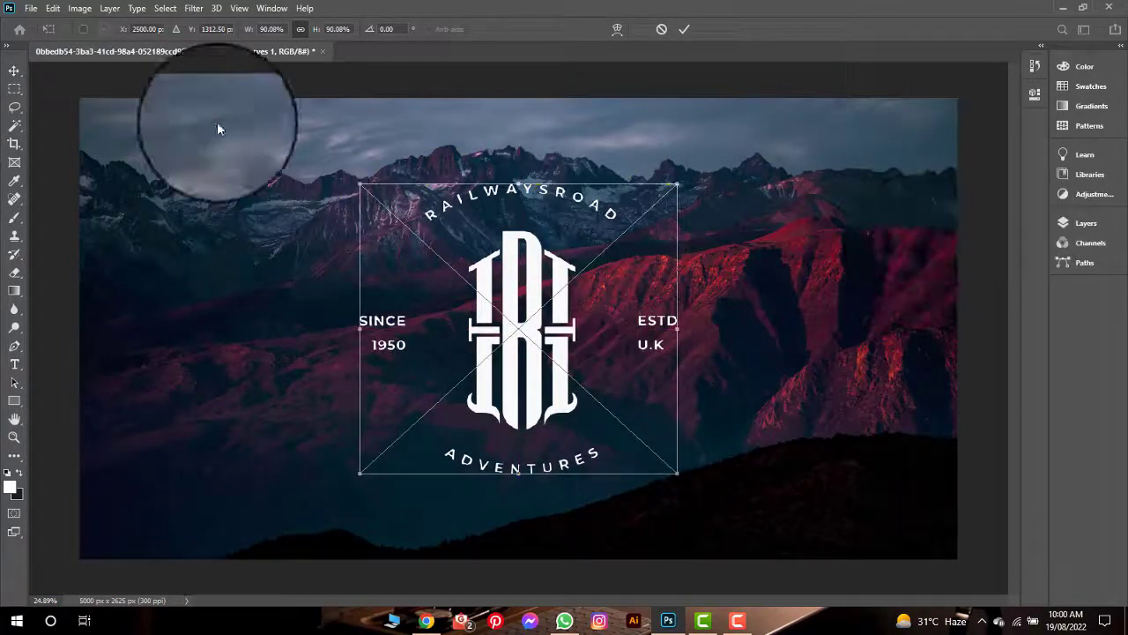
key("Return")
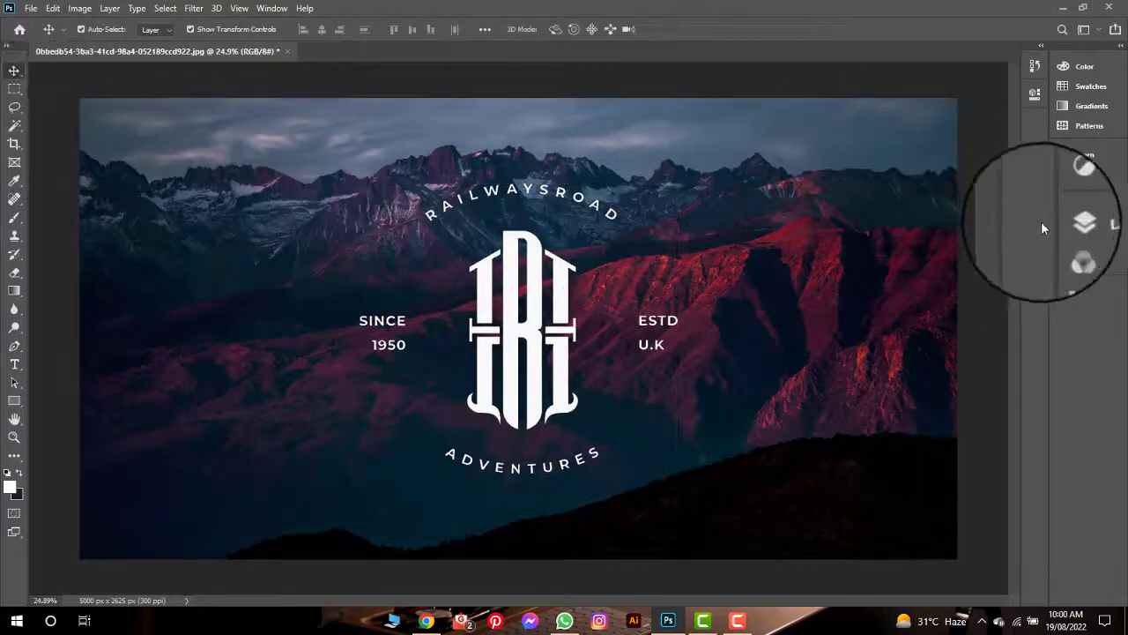
left_click(1067, 224)
Step: Apply a 3.5-pixel Gaussian Blur to the mountain photo layer
left_click(977, 346)
left_click(194, 8)
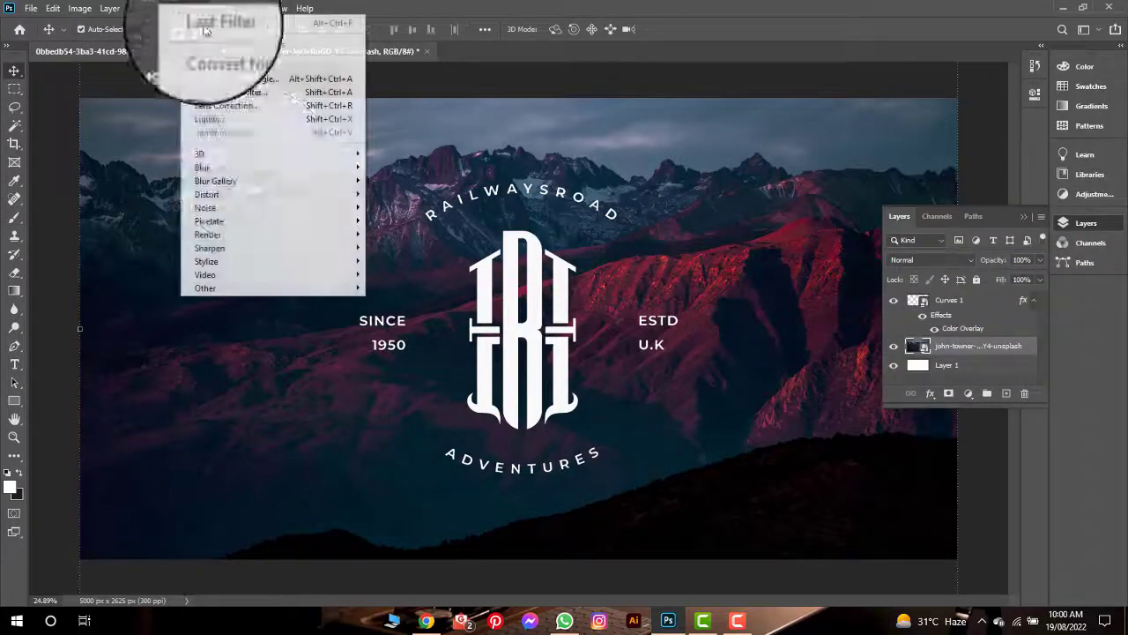
mouse_move(202, 167)
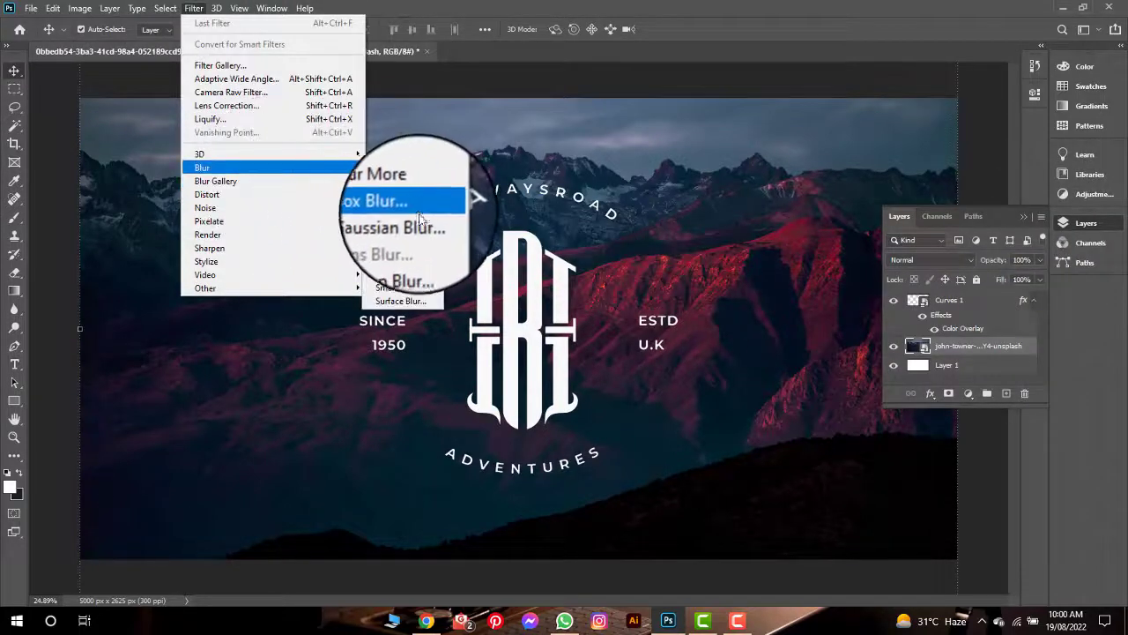
left_click(388, 245)
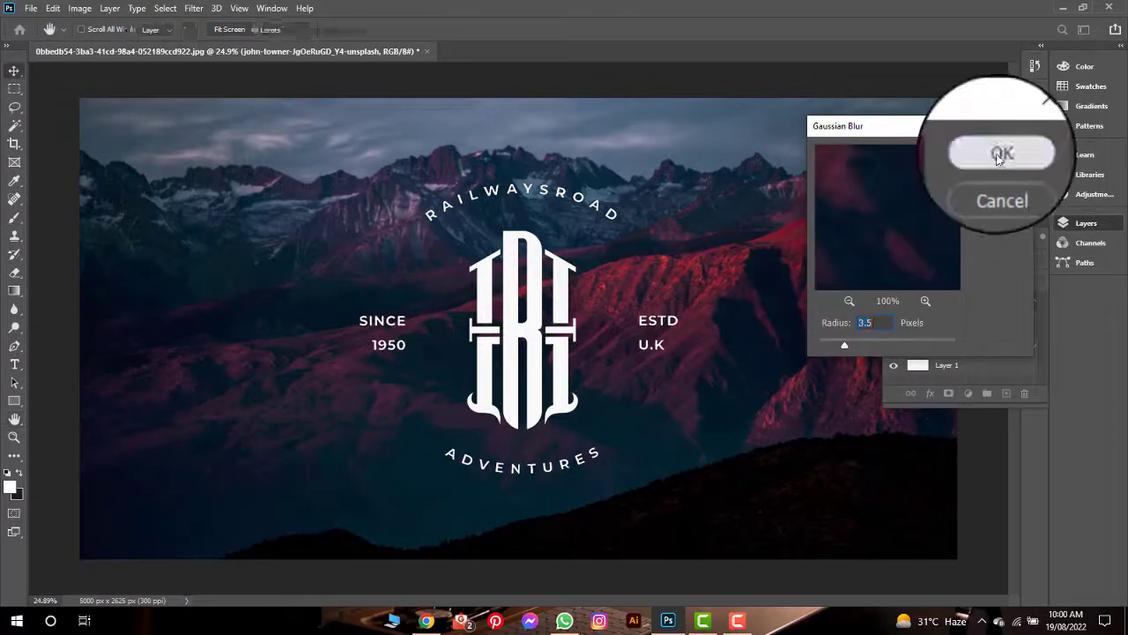
left_click(999, 154)
left_click(1026, 216)
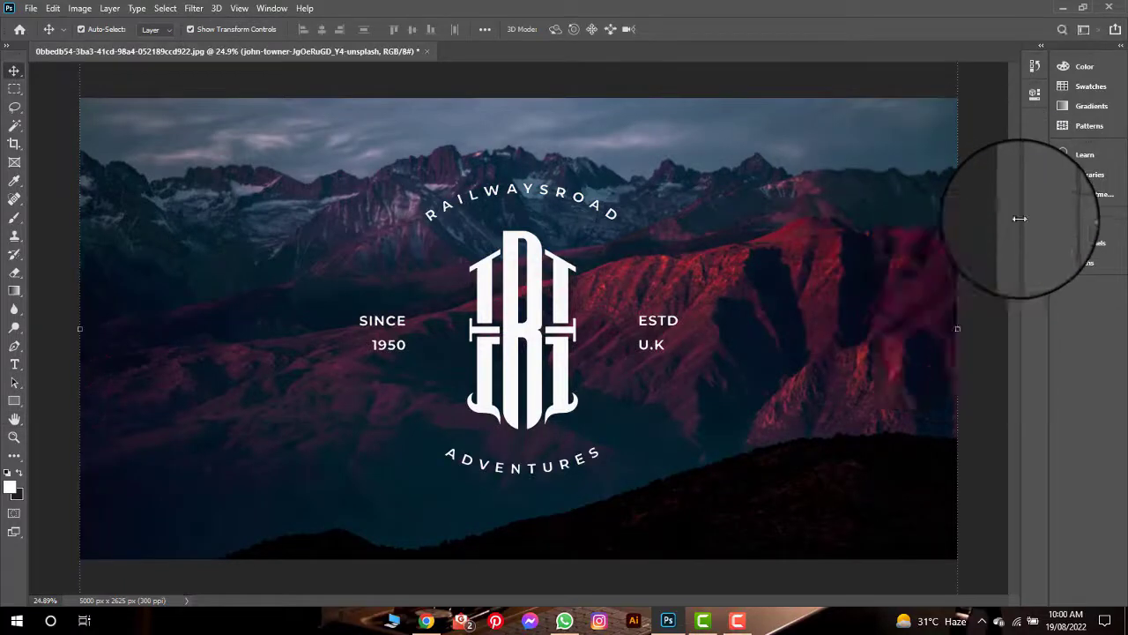